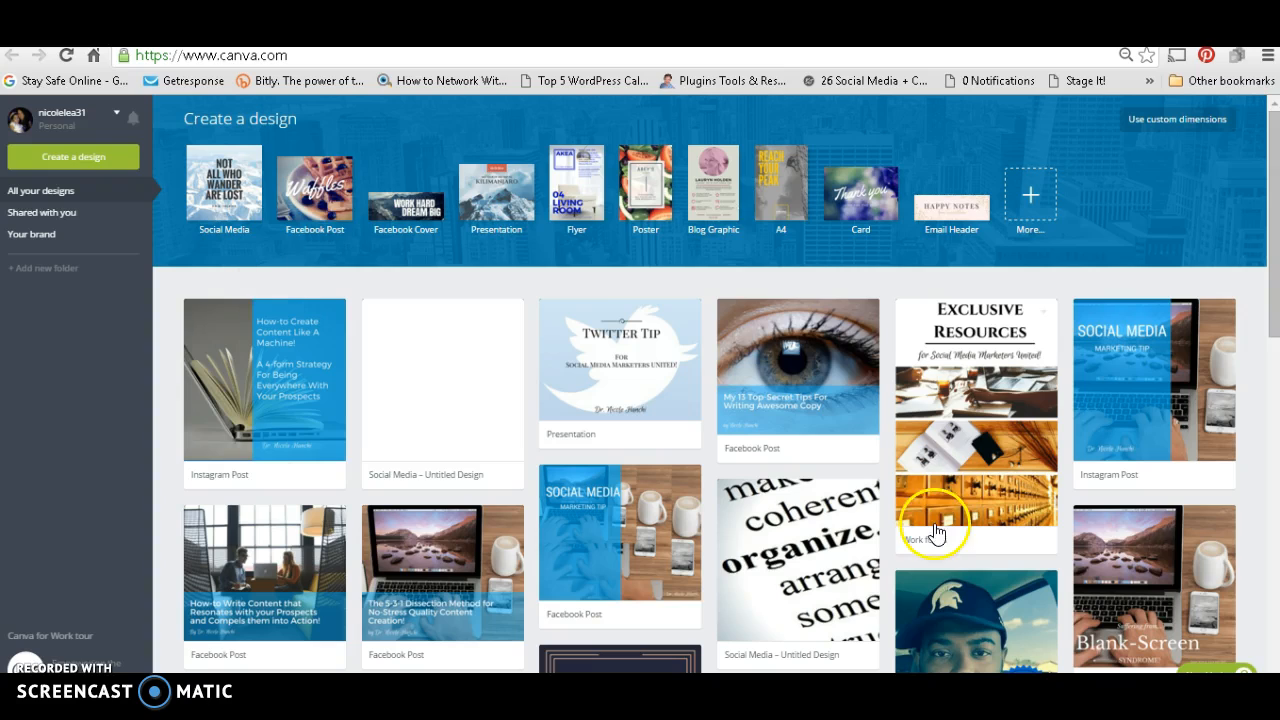
# Step: Create a new Social Media design and apply the "The Craft Workshop" layout to its blank page
pyautogui.moveTo(572, 513)
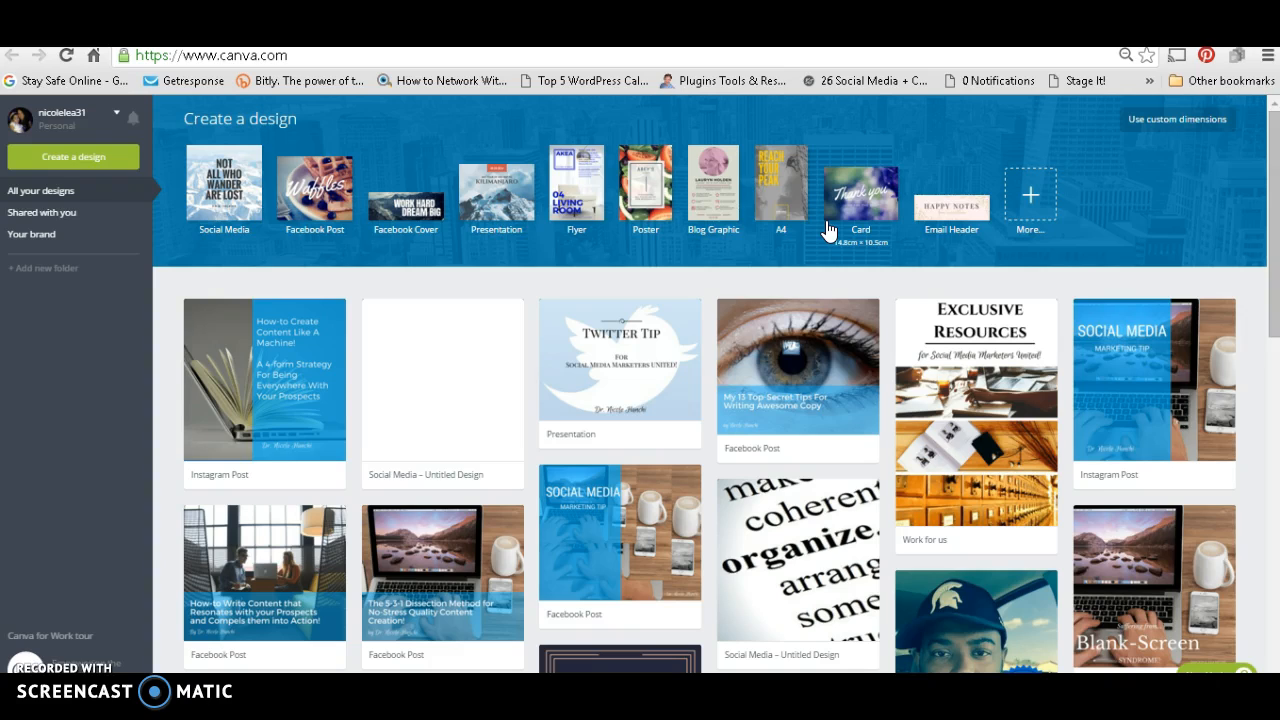
pyautogui.click(230, 185)
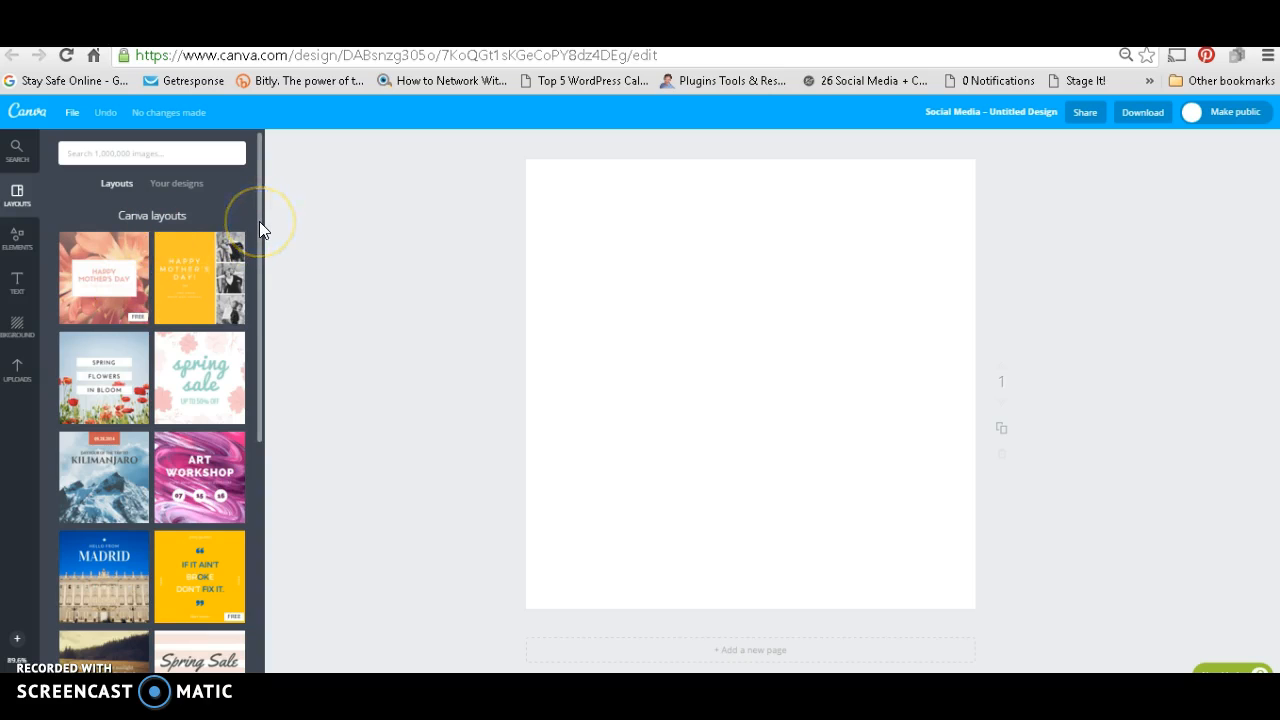
pyautogui.moveTo(259, 224); pyautogui.dragTo(262, 290)
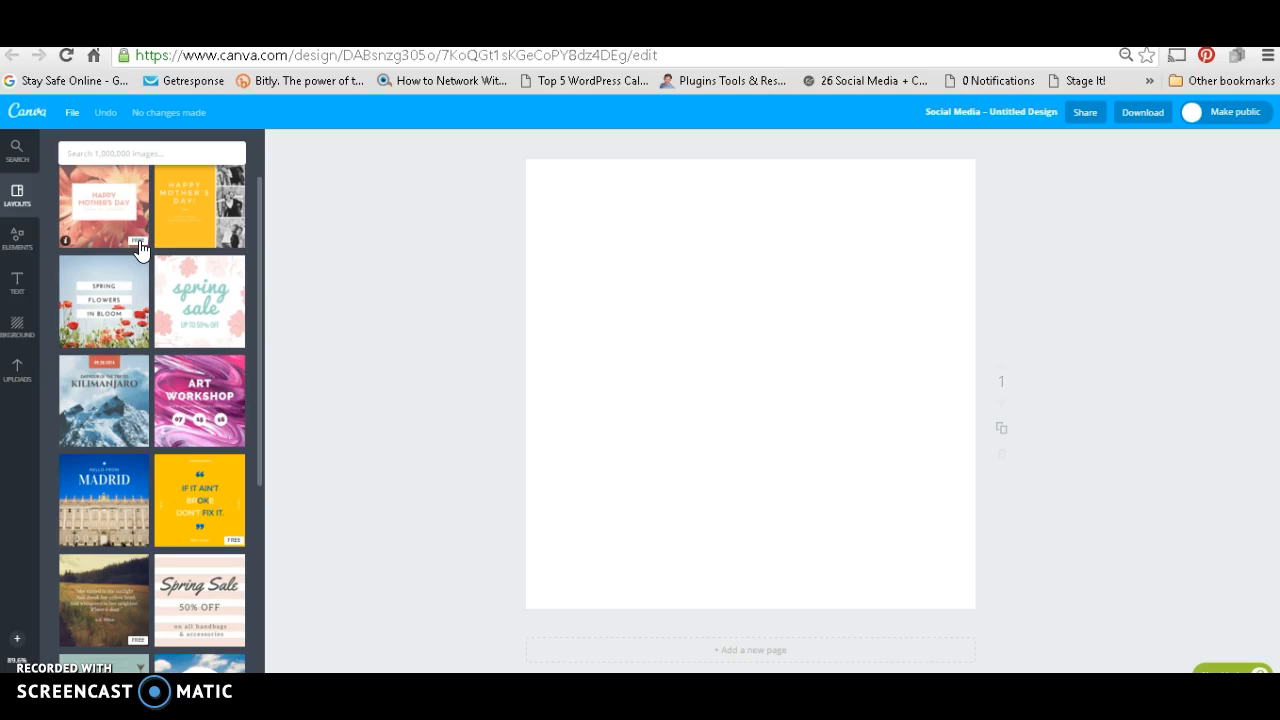
pyautogui.click(255, 292)
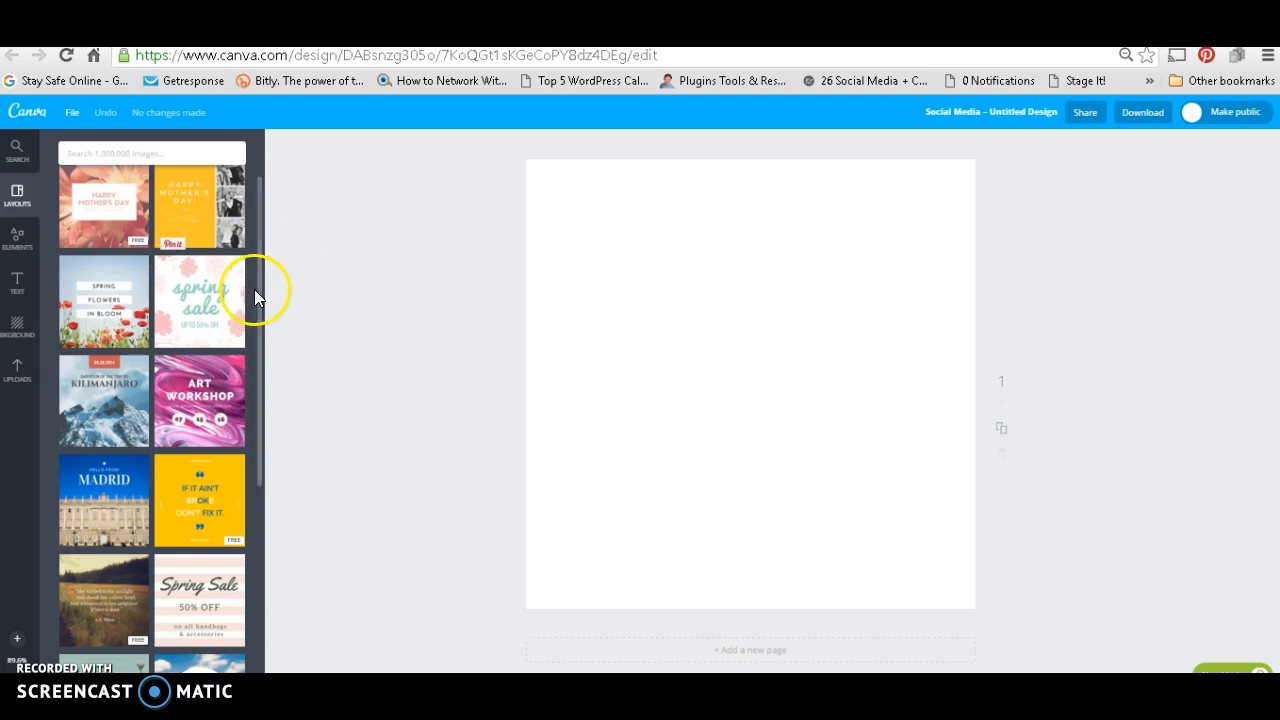
pyautogui.click(287, 485)
pyautogui.click(194, 424)
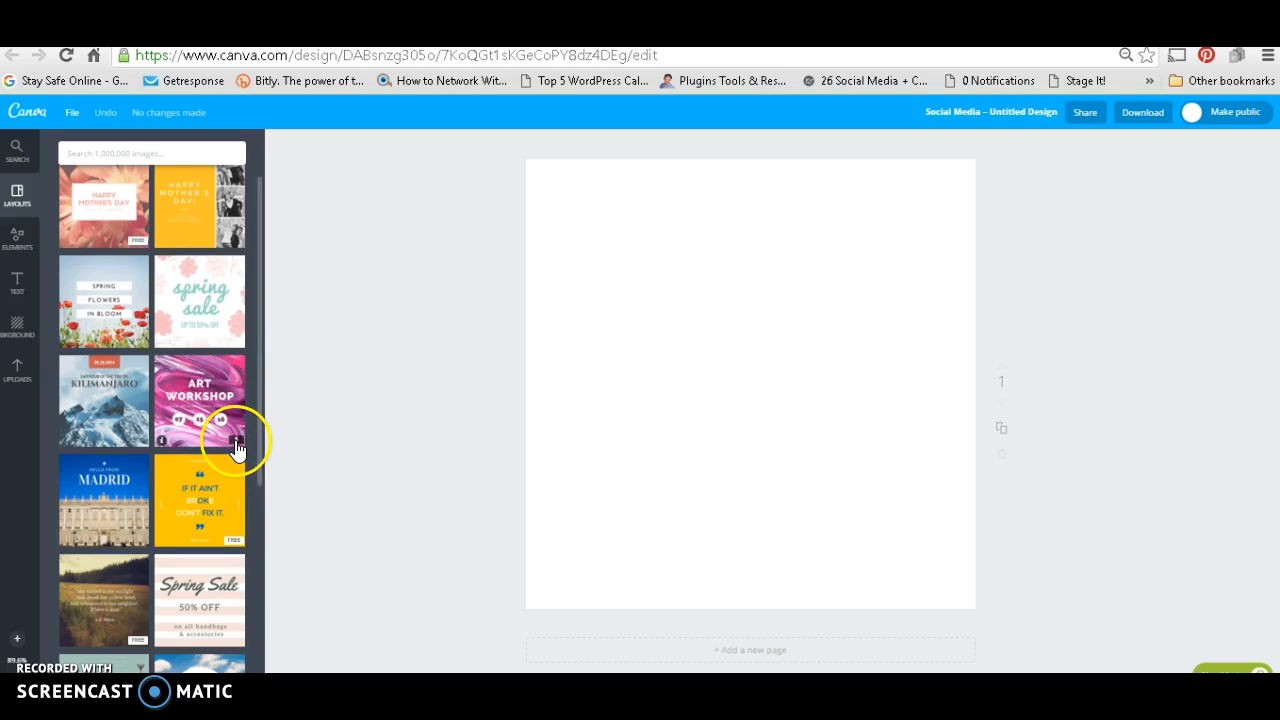
pyautogui.moveTo(261, 446); pyautogui.dragTo(283, 557)
pyautogui.click(210, 285)
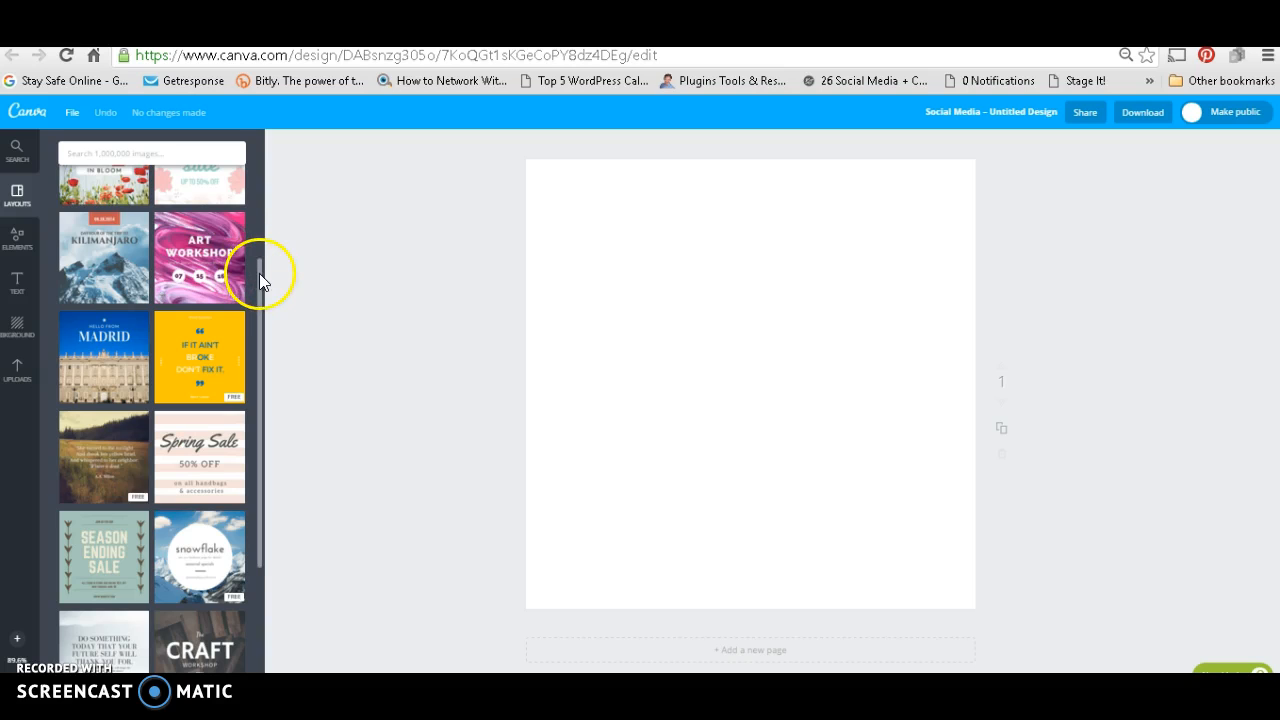
pyautogui.moveTo(260, 282); pyautogui.dragTo(267, 305)
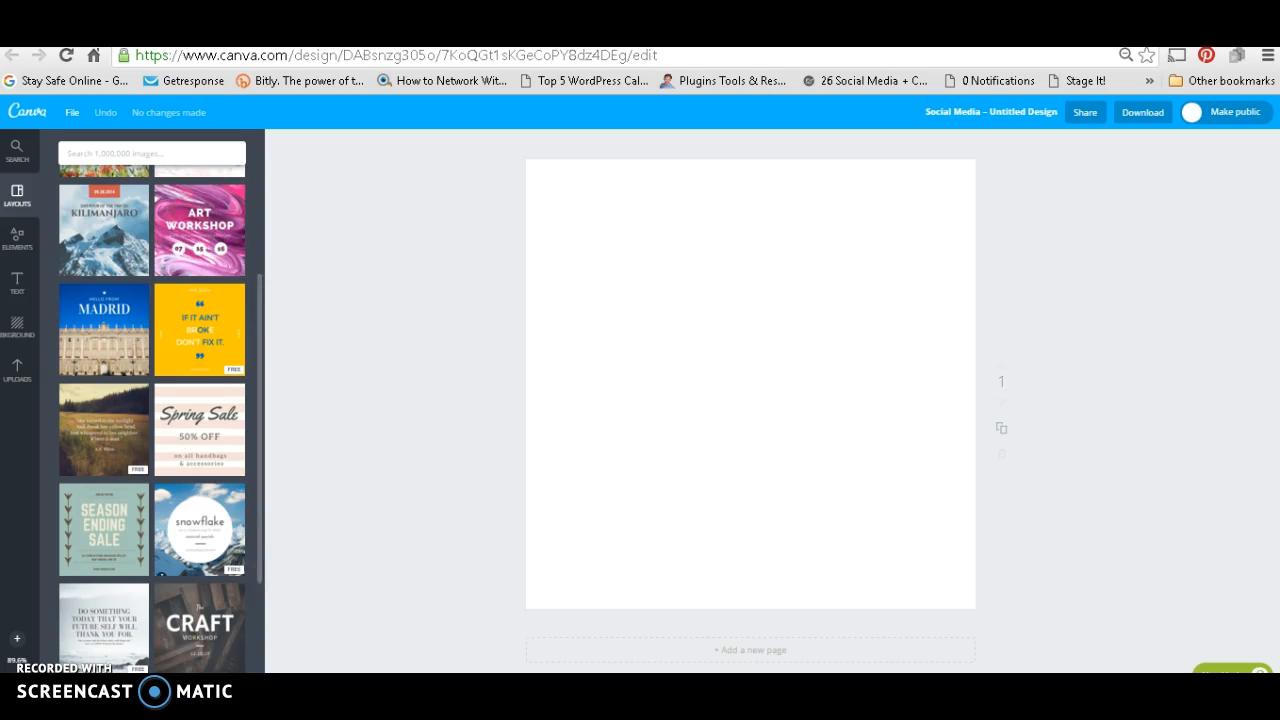
pyautogui.click(222, 602)
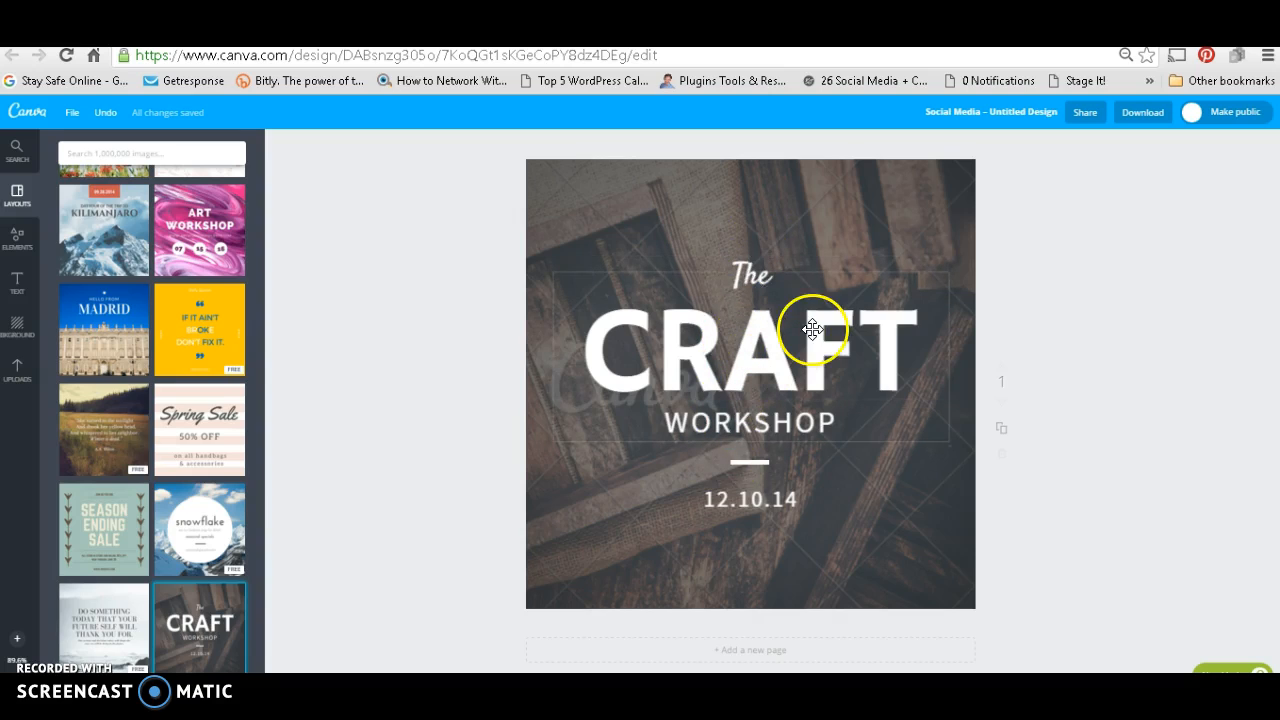
# Step: Replace the script word "The" above the main title with "Your"
pyautogui.click(766, 274)
pyautogui.click(777, 277)
pyautogui.moveTo(777, 277); pyautogui.dragTo(734, 272)
pyautogui.write('your')
# Step: Replace the large title word "CRAFT" with "BRAND"
pyautogui.click(878, 357)
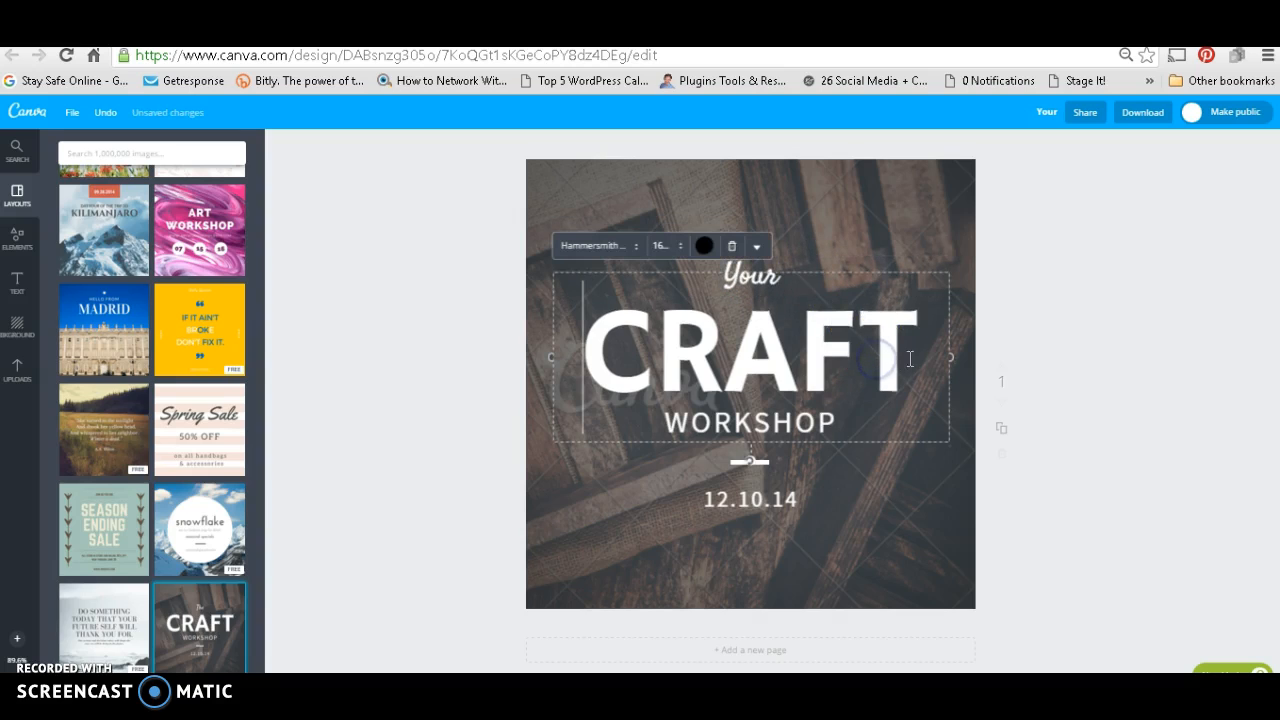
pyautogui.moveTo(903, 354); pyautogui.dragTo(600, 320)
pyautogui.write('BR')
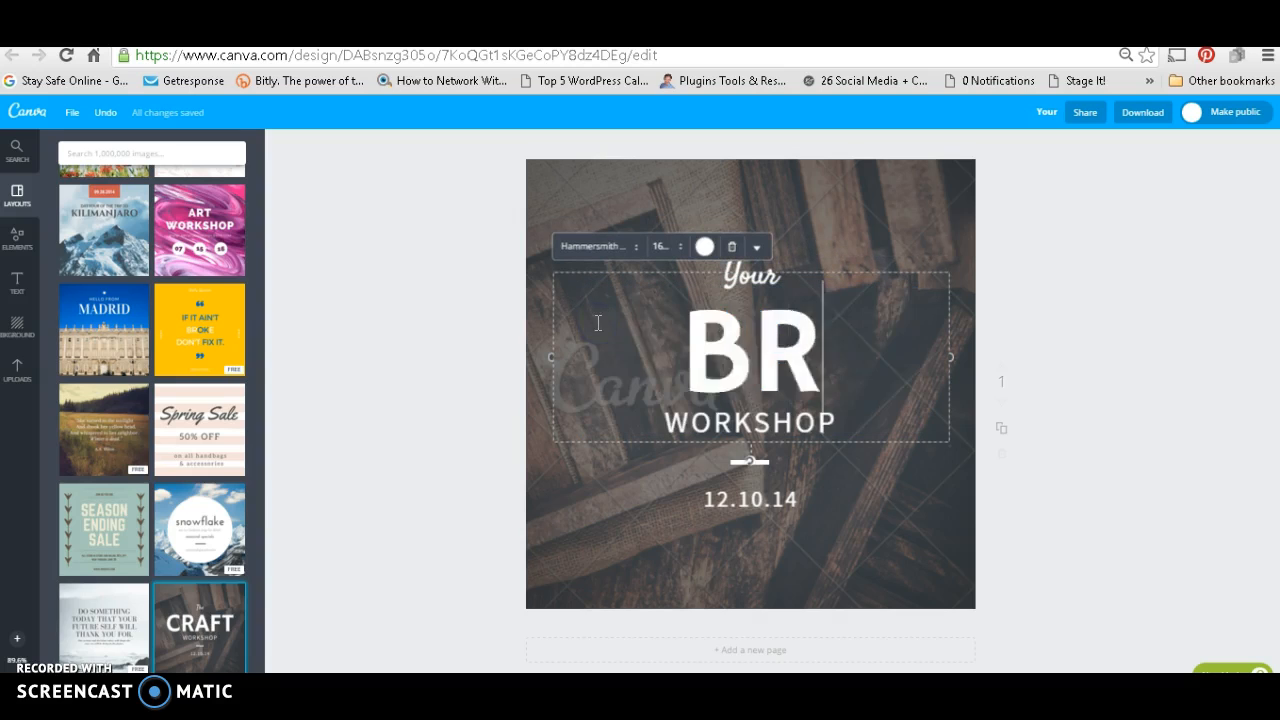
pyautogui.write('AND')
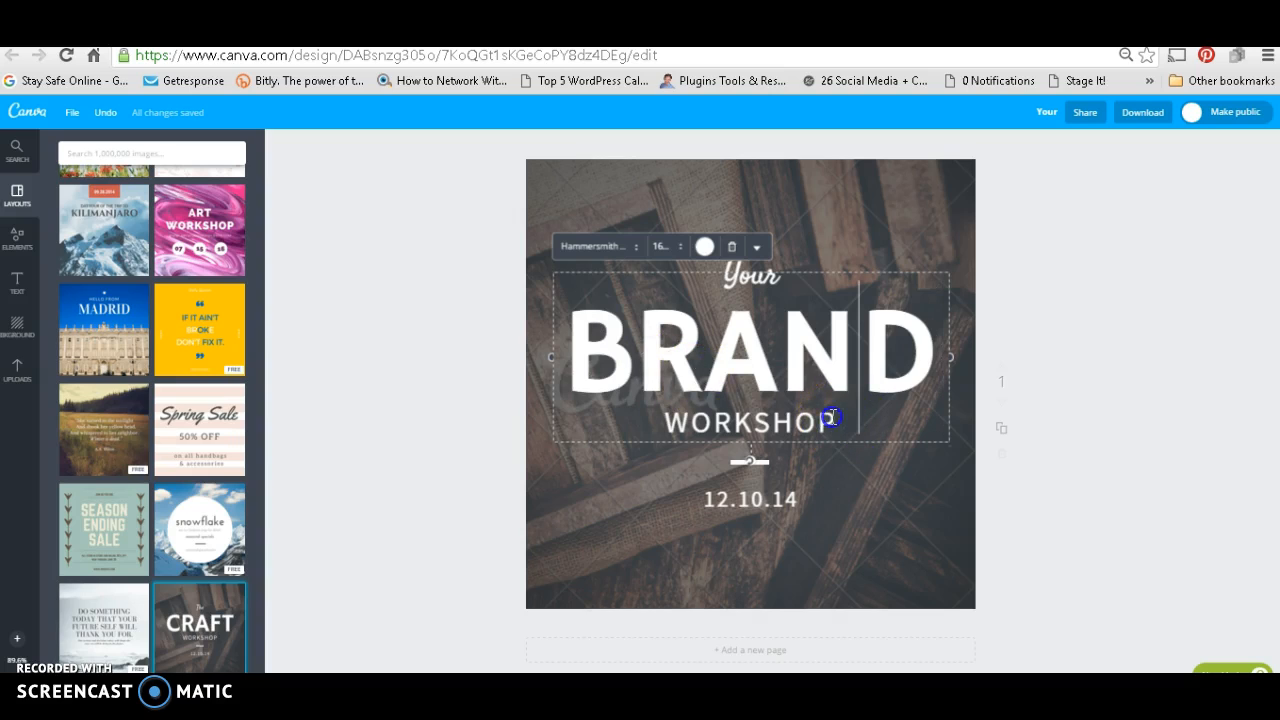
pyautogui.click(757, 429)
pyautogui.click(698, 420)
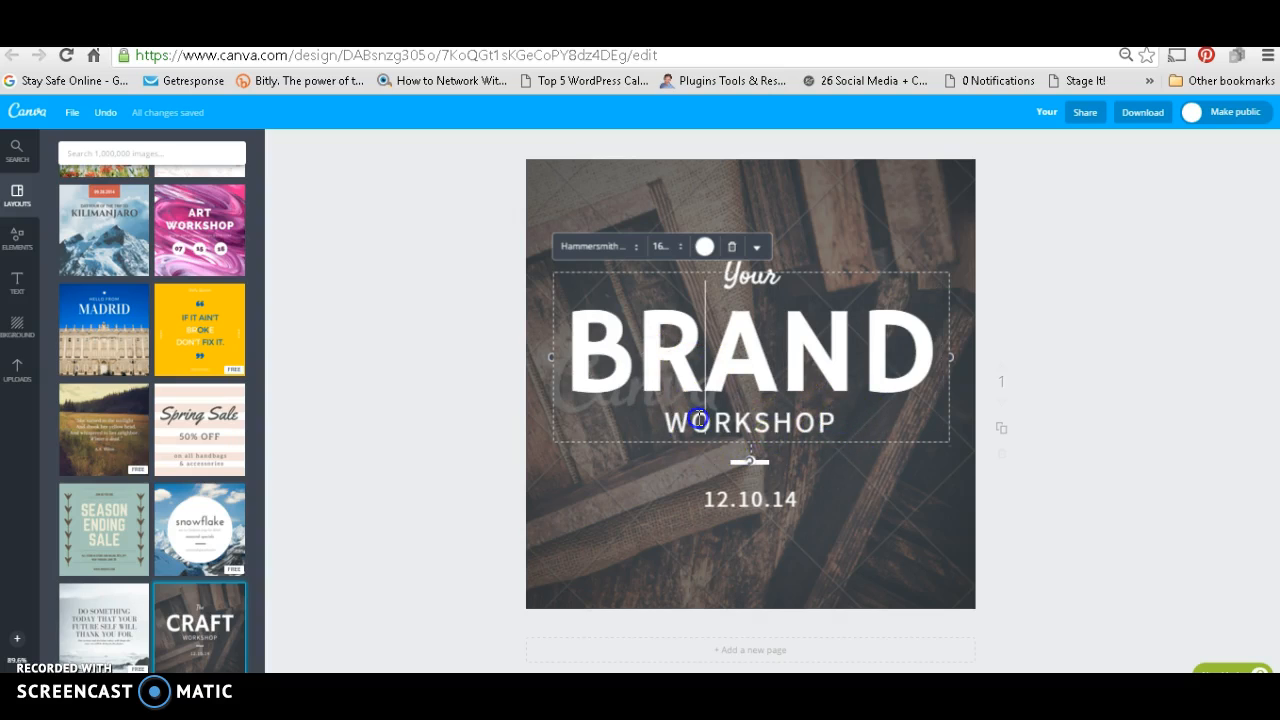
pyautogui.doubleClick(672, 418)
# Step: Replace the date line below the divider with "YOU'RE AWESOME"
pyautogui.click(821, 496)
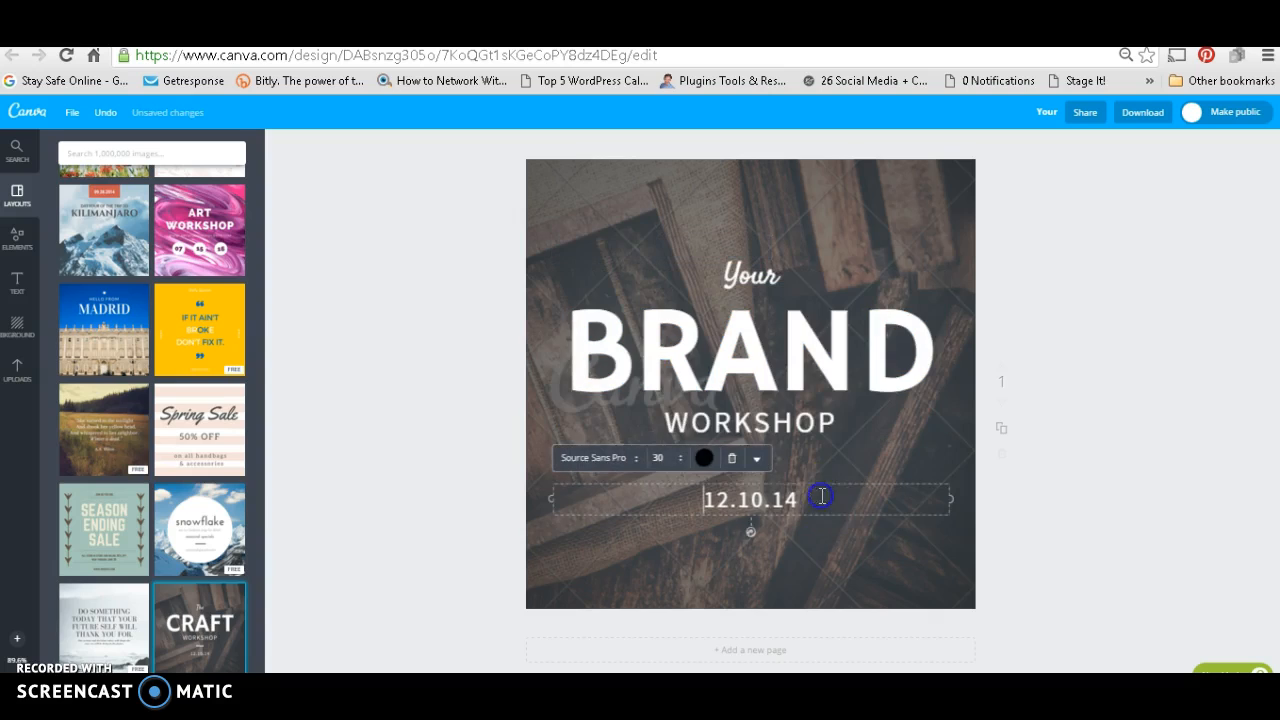
pyautogui.moveTo(805, 500); pyautogui.dragTo(706, 497)
pyautogui.write("YOU'RE AWESOME")
# Step: Replace the "WORKSHOP" line below the title with "YOU INC." and deselect the text
pyautogui.click(780, 434)
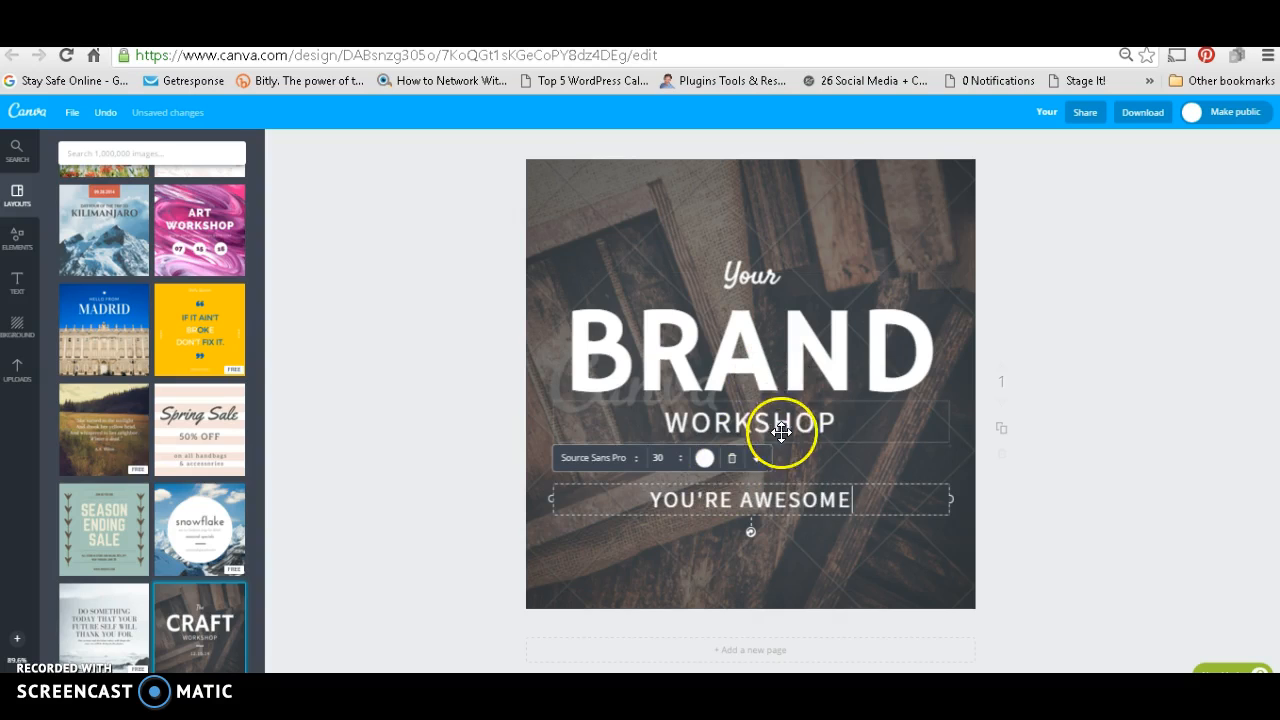
pyautogui.click(840, 428)
pyautogui.moveTo(840, 428); pyautogui.dragTo(668, 424)
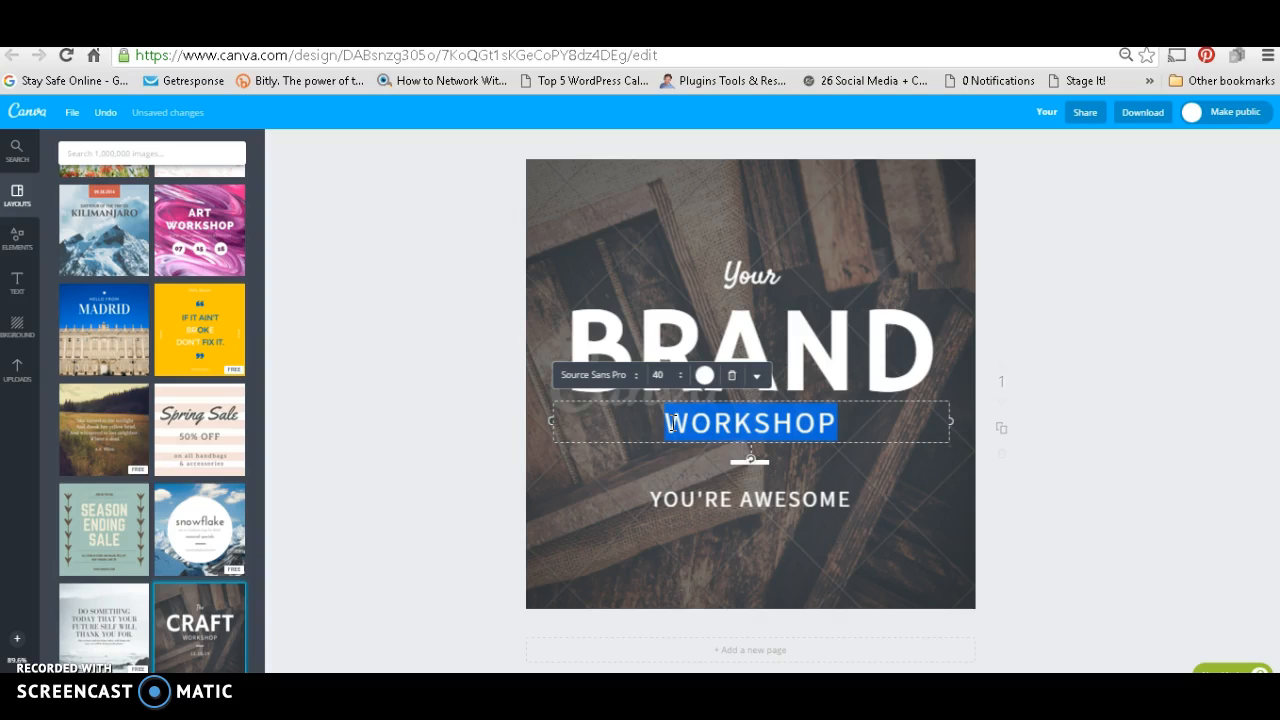
pyautogui.write('O')
pyautogui.press('BackSpace')
pyautogui.write('YOU INC.')
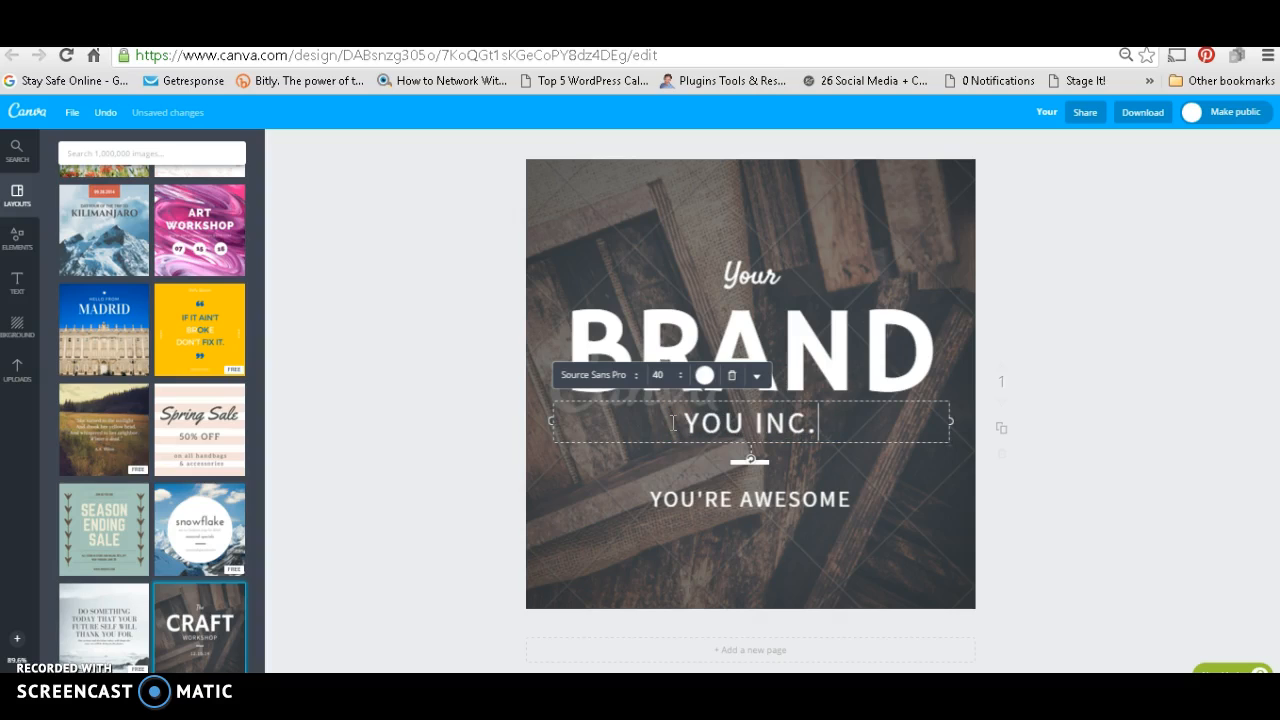
pyautogui.click(1165, 241)
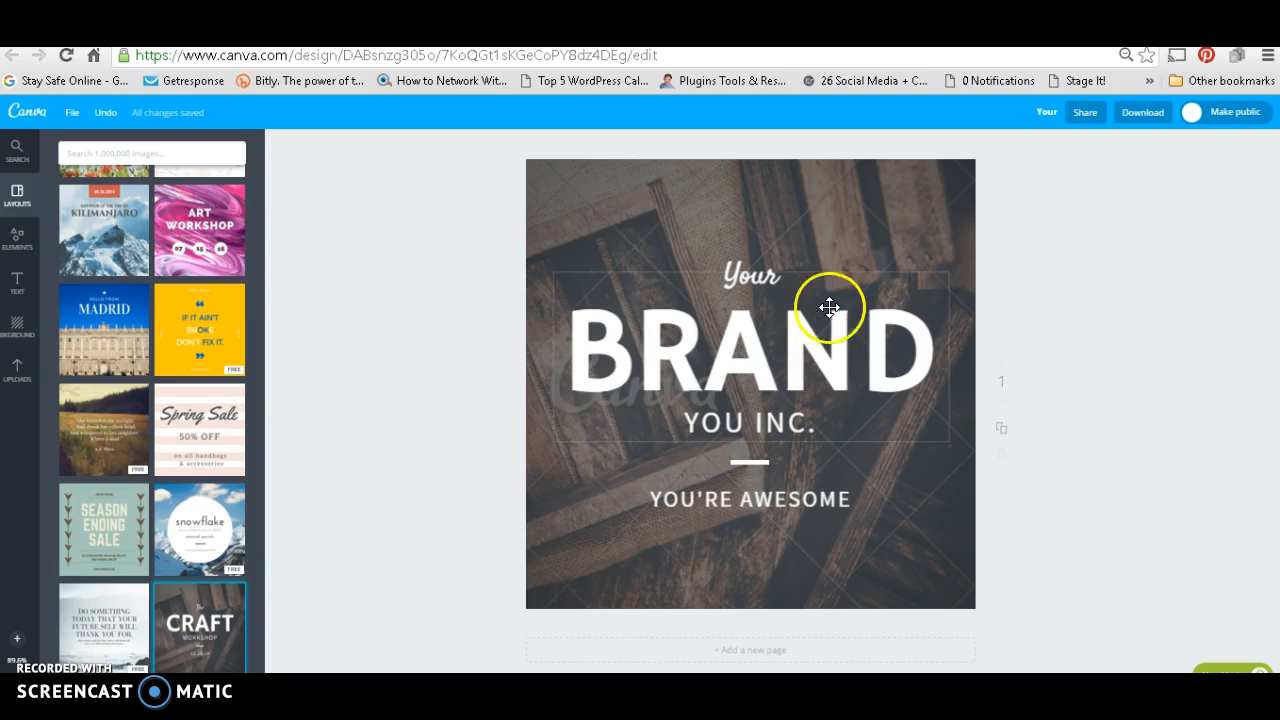
# Step: Examine the file formats offered for downloading the design and close the download options
pyautogui.click(1148, 115)
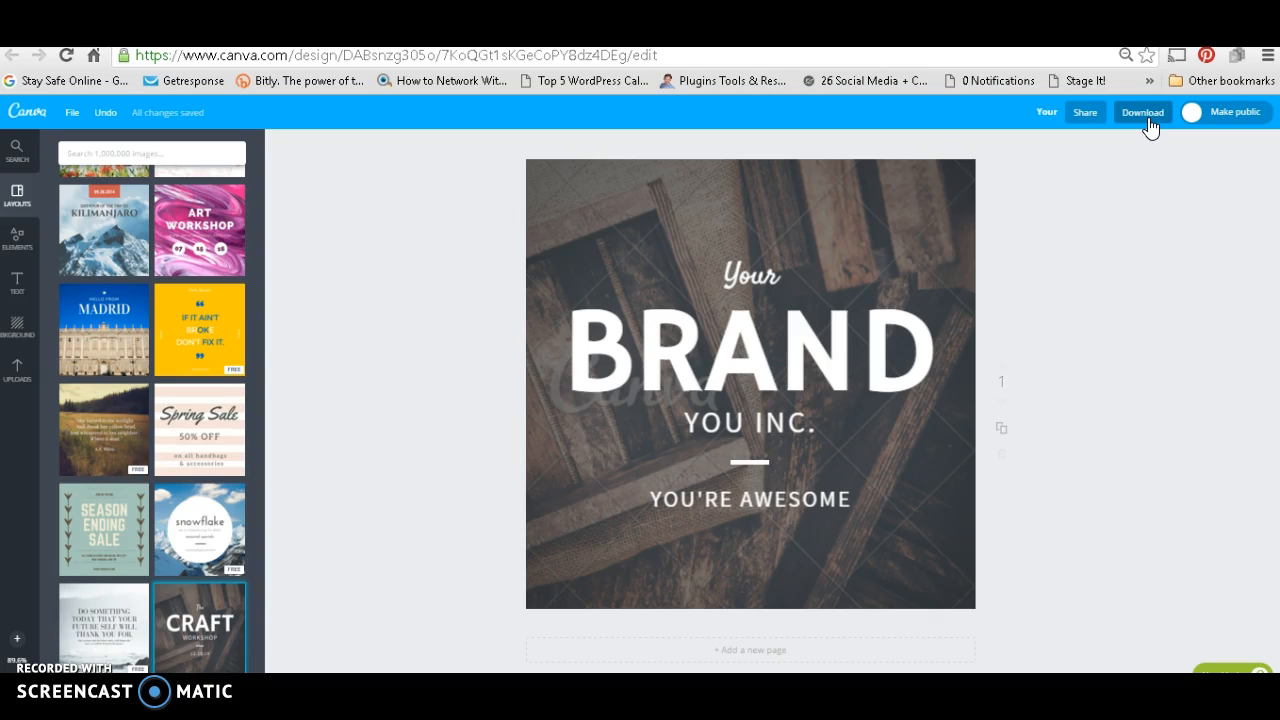
pyautogui.click(1143, 113)
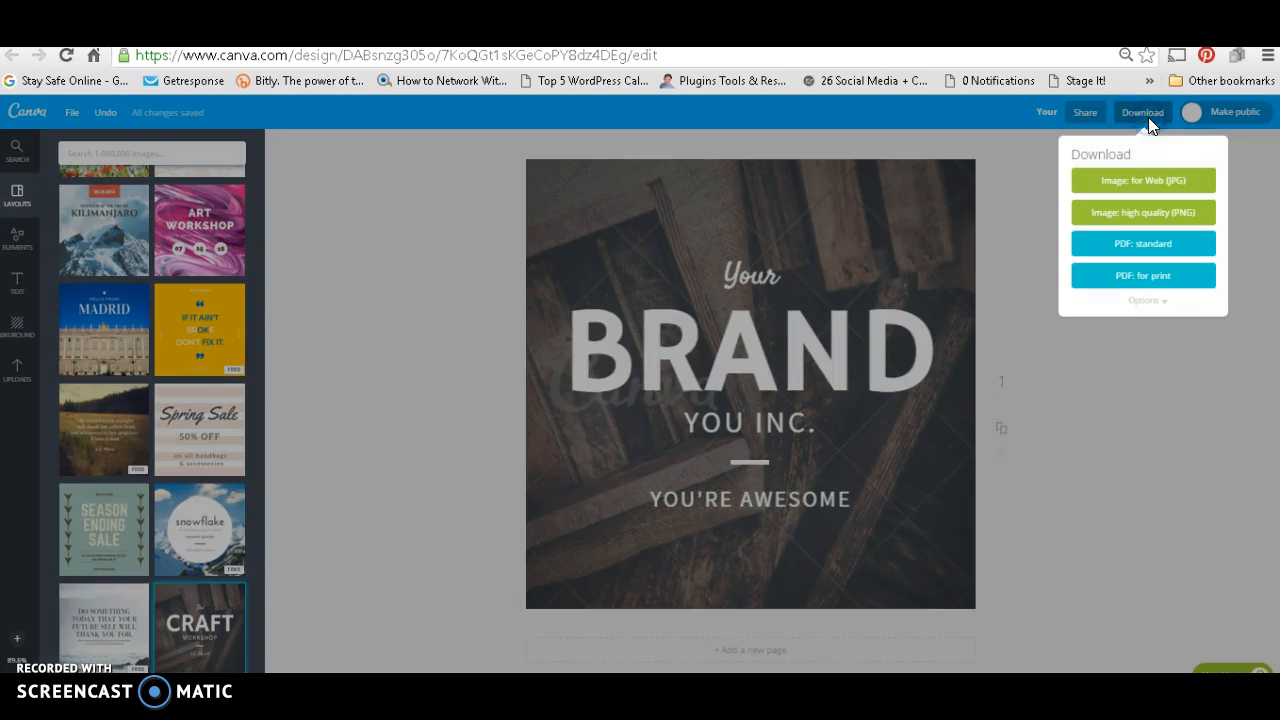
pyautogui.click(1186, 183)
pyautogui.click(640, 252)
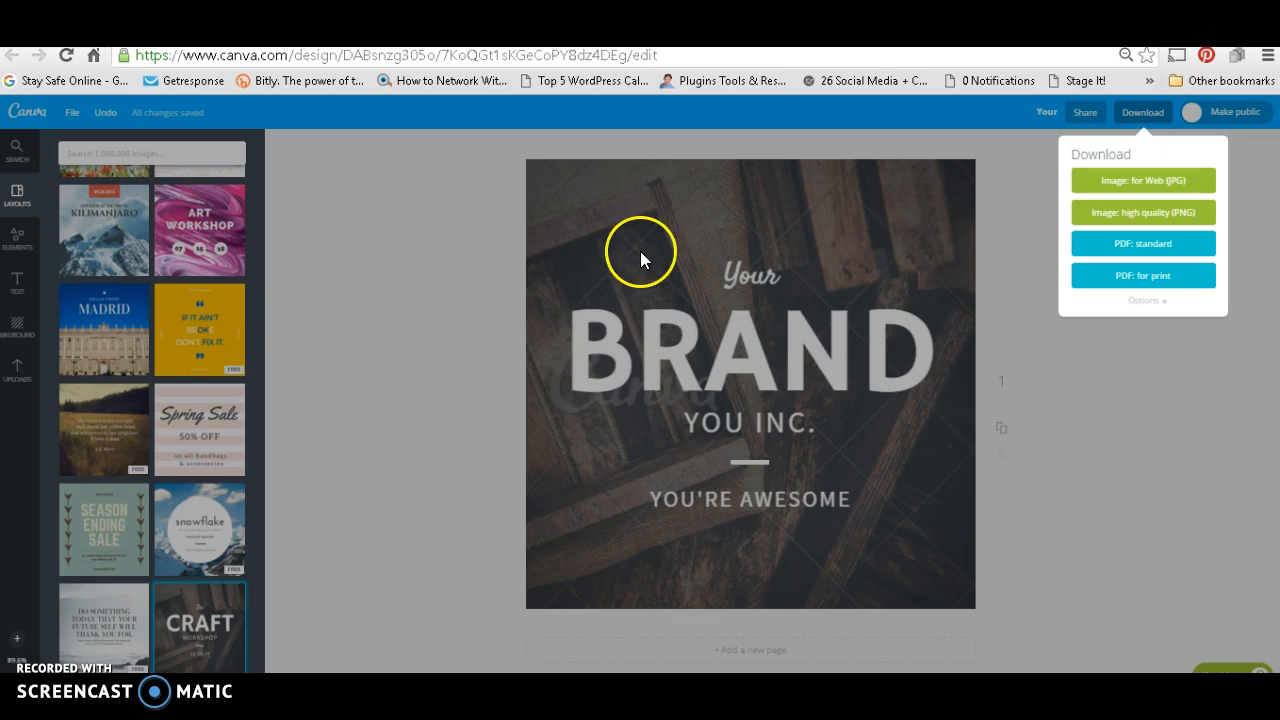
pyautogui.click(348, 184)
# Step: Add a heading above "Your" near the top of the design, reading "HEADER FOR YOU"
pyautogui.click(28, 272)
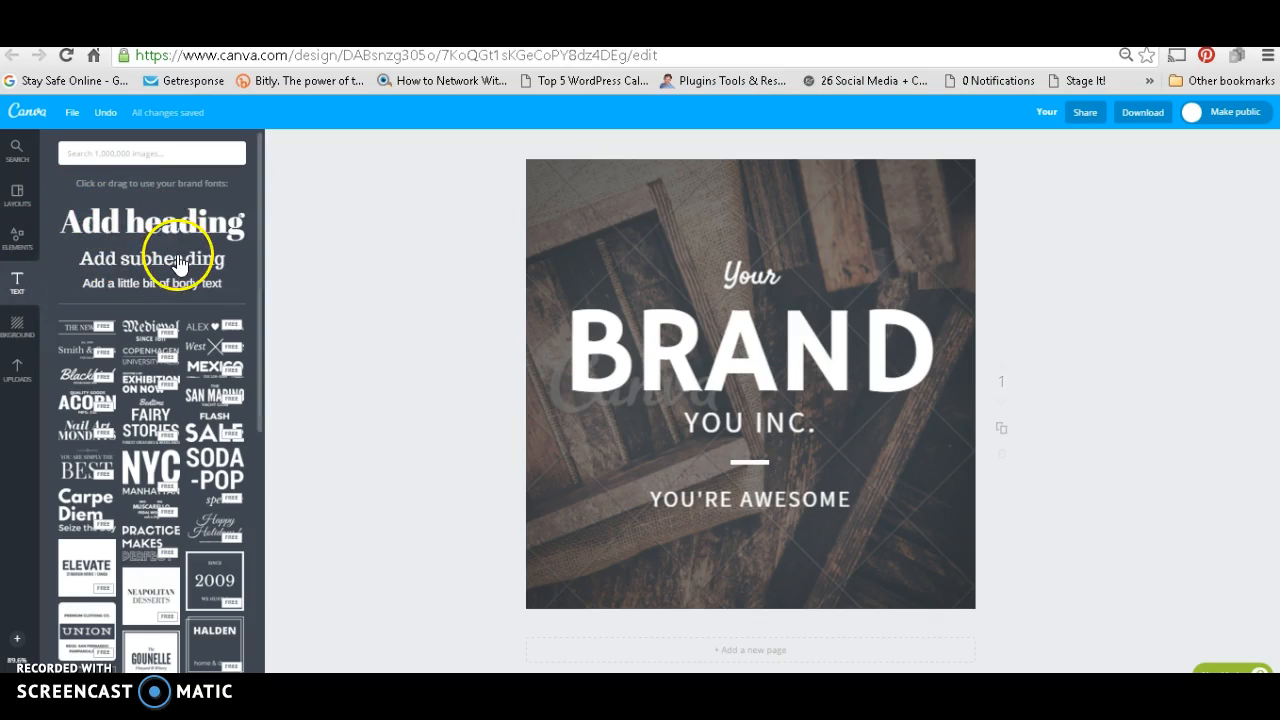
pyautogui.moveTo(201, 236); pyautogui.dragTo(812, 210)
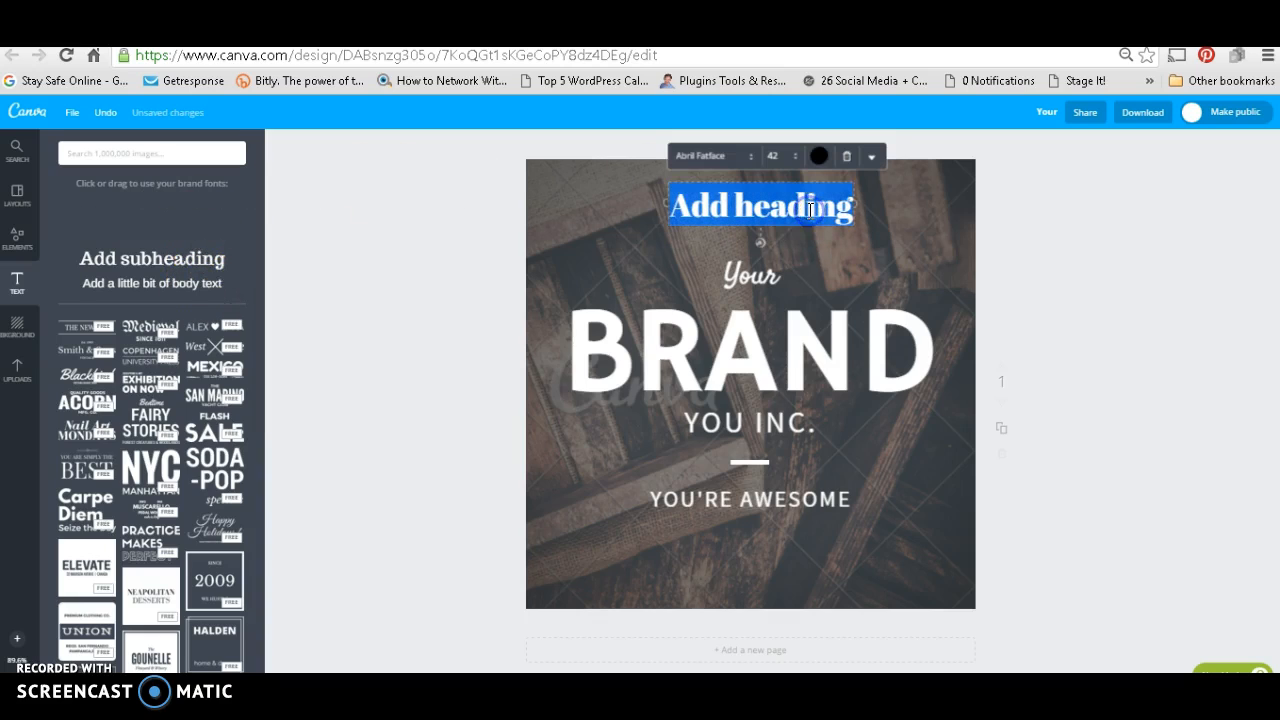
pyautogui.write('GE')
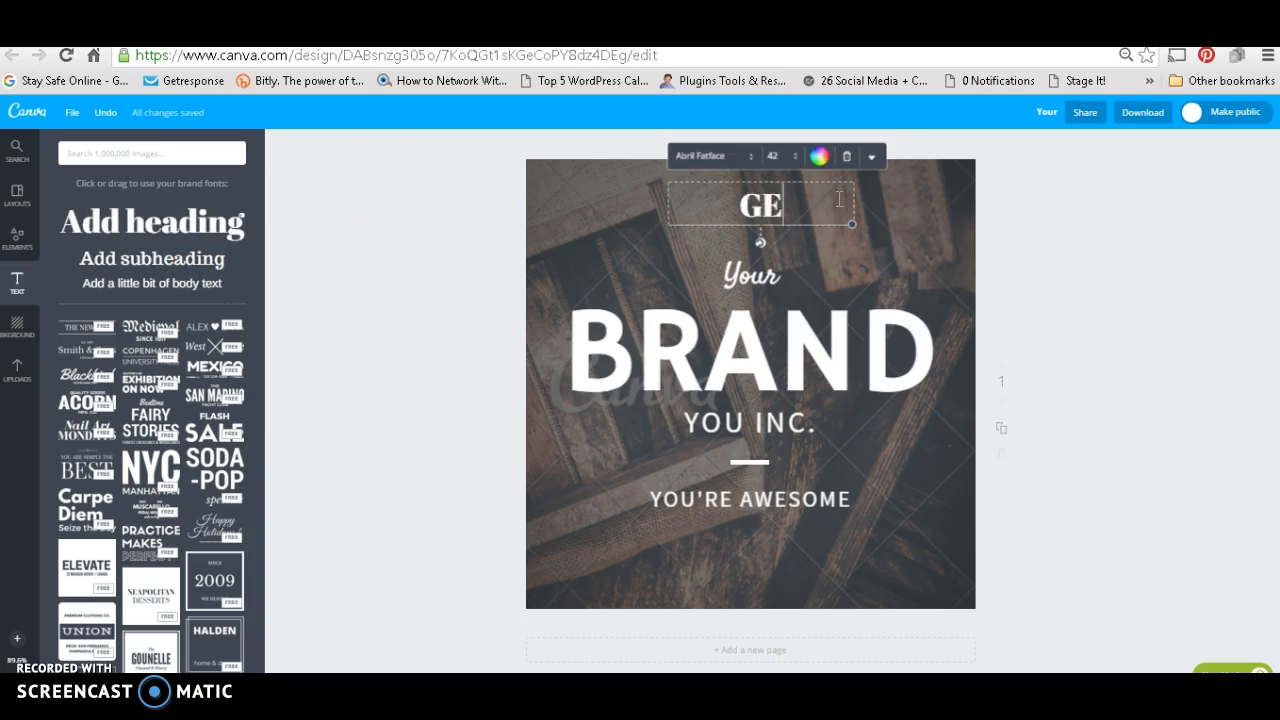
pyautogui.write('ADER FOR YOU')
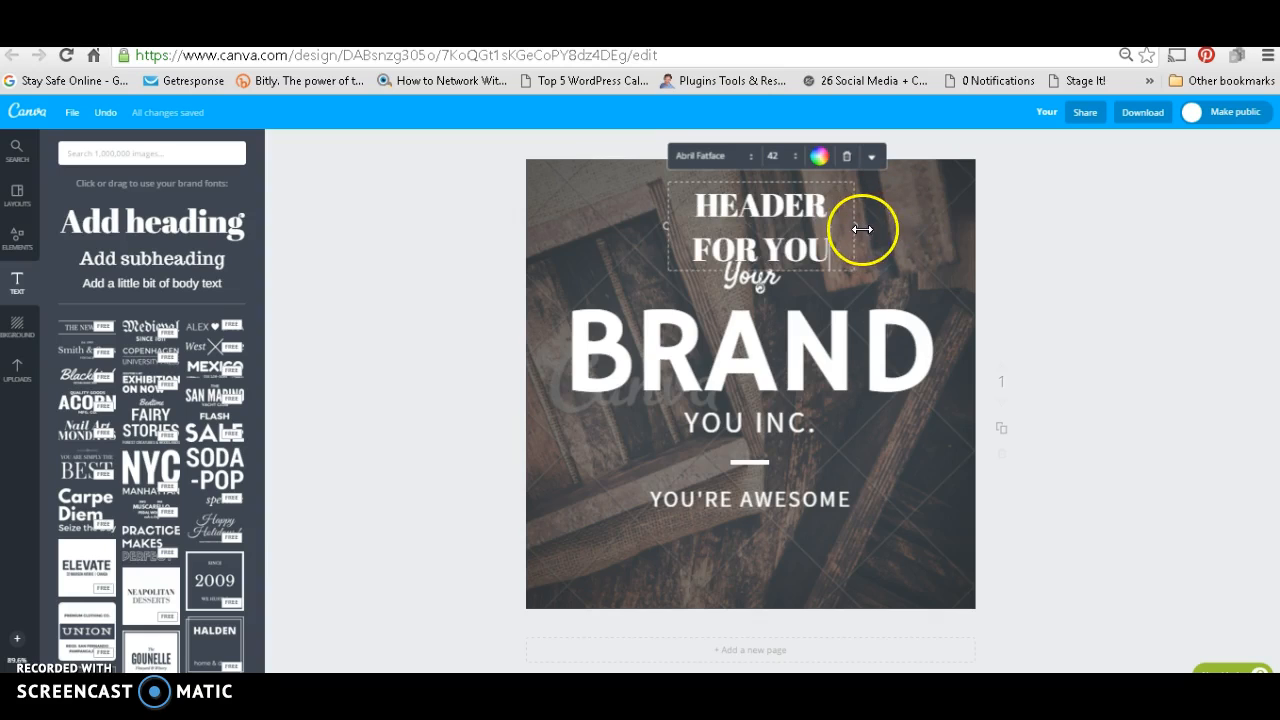
# Step: Widen the new heading's text box on both sides so the text fits on one line
pyautogui.moveTo(863, 229); pyautogui.dragTo(943, 229)
pyautogui.moveTo(666, 226); pyautogui.dragTo(581, 225)
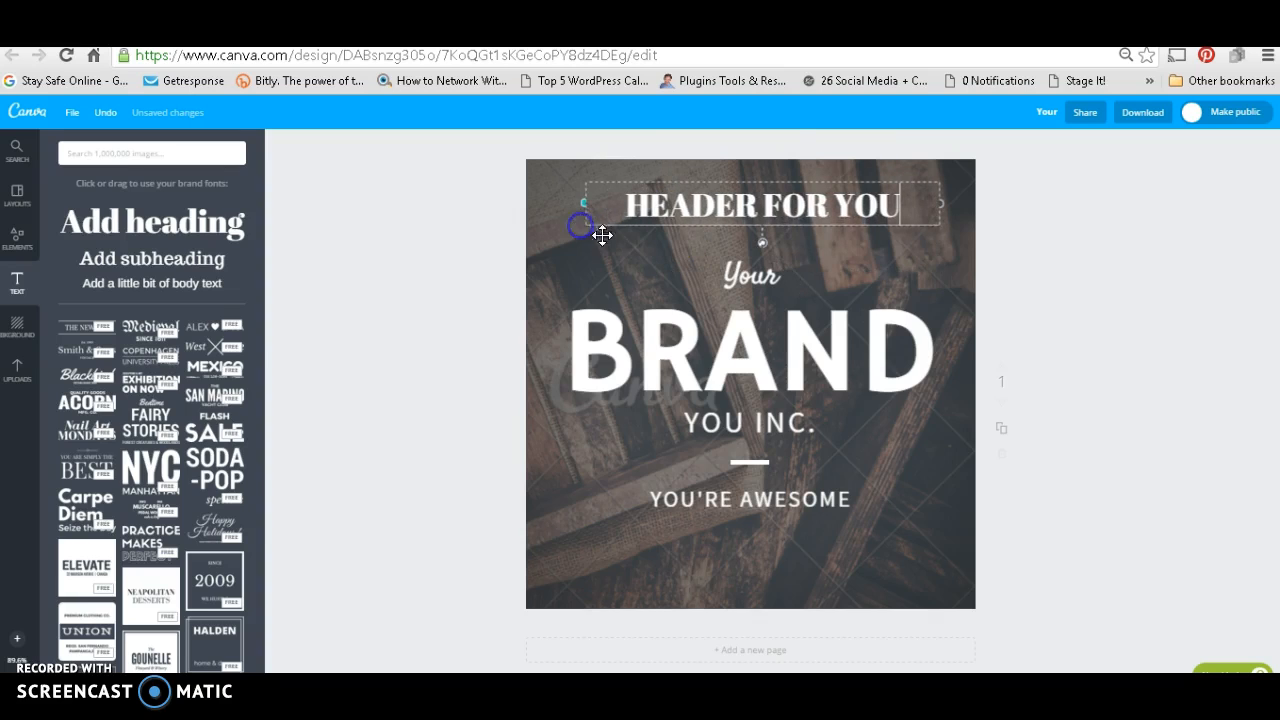
pyautogui.moveTo(762, 243)
pyautogui.mouseDown()
pyautogui.moveTo(811, 194)
pyautogui.moveTo(725, 175)
pyautogui.moveTo(843, 206)
pyautogui.moveTo(795, 203)
pyautogui.moveTo(765, 237)
pyautogui.mouseUp()
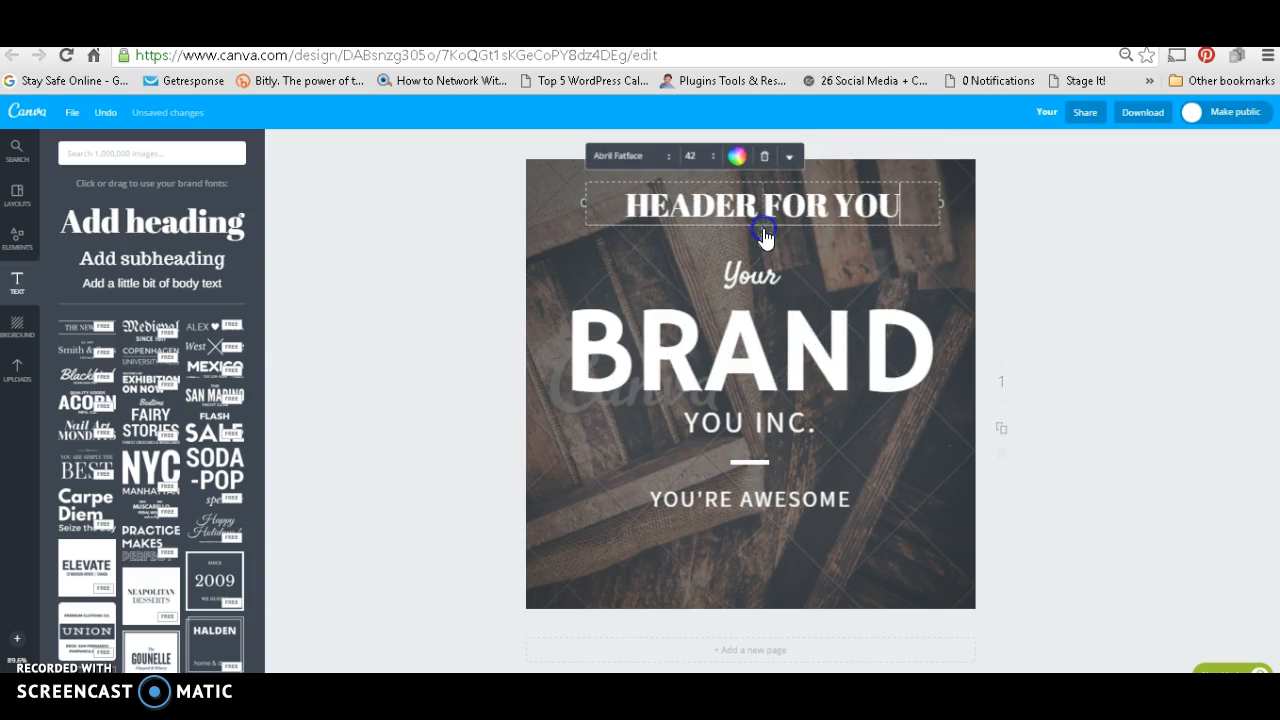
pyautogui.click(708, 203)
# Step: Try the custom colours pink ff14e6, blue 1d0fff, red ff0012 and pale blue 9cf2ff on the "HEADER FOR YOU" heading
pyautogui.click(733, 162)
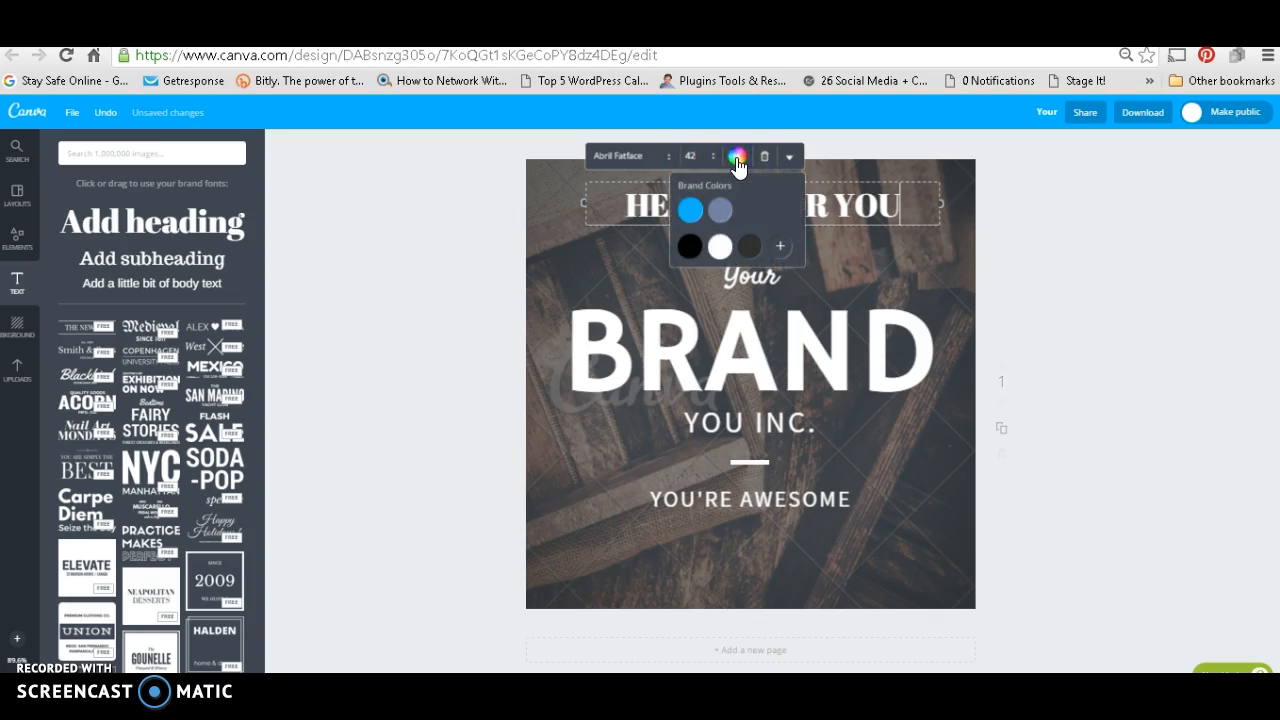
pyautogui.click(688, 248)
pyautogui.click(781, 248)
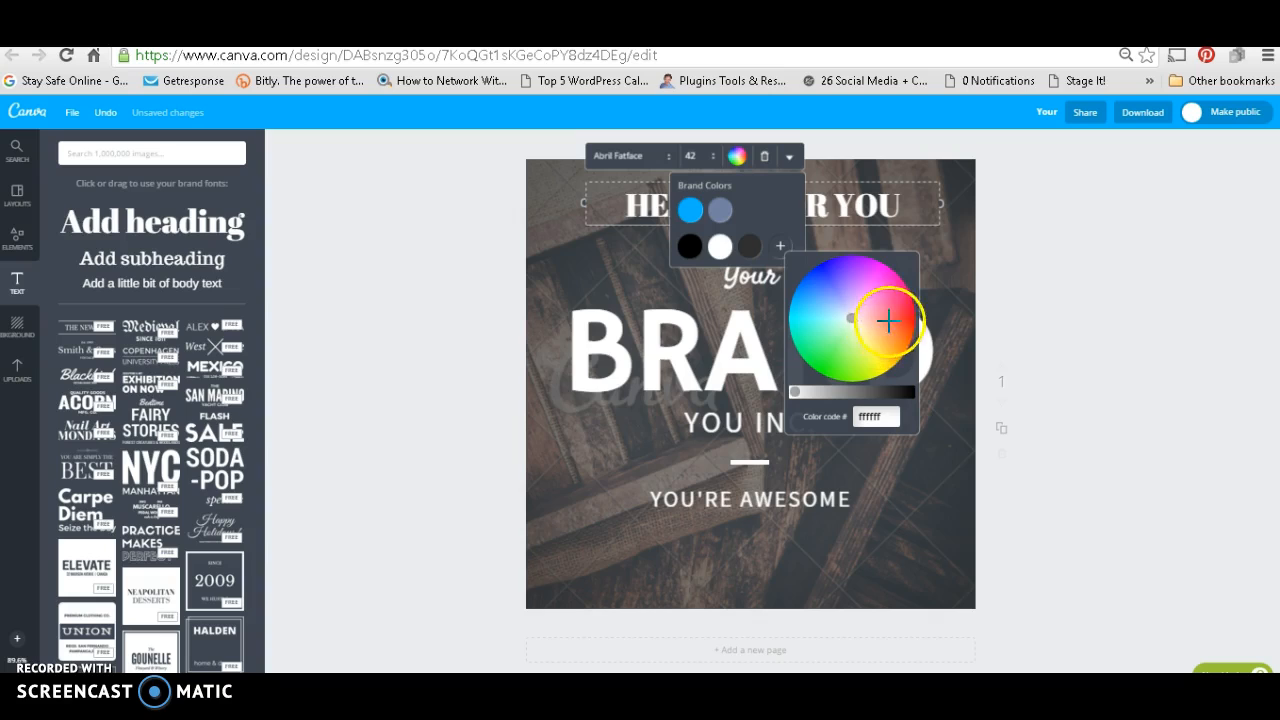
pyautogui.click(880, 276)
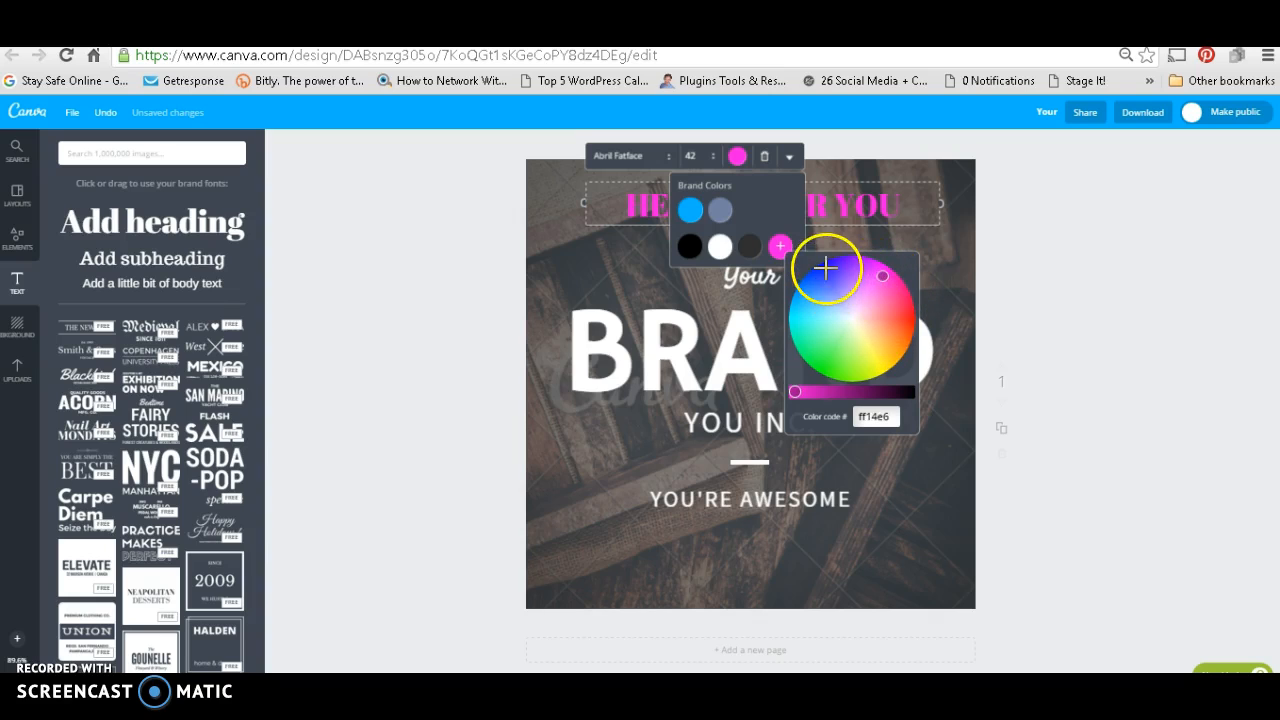
pyautogui.click(829, 271)
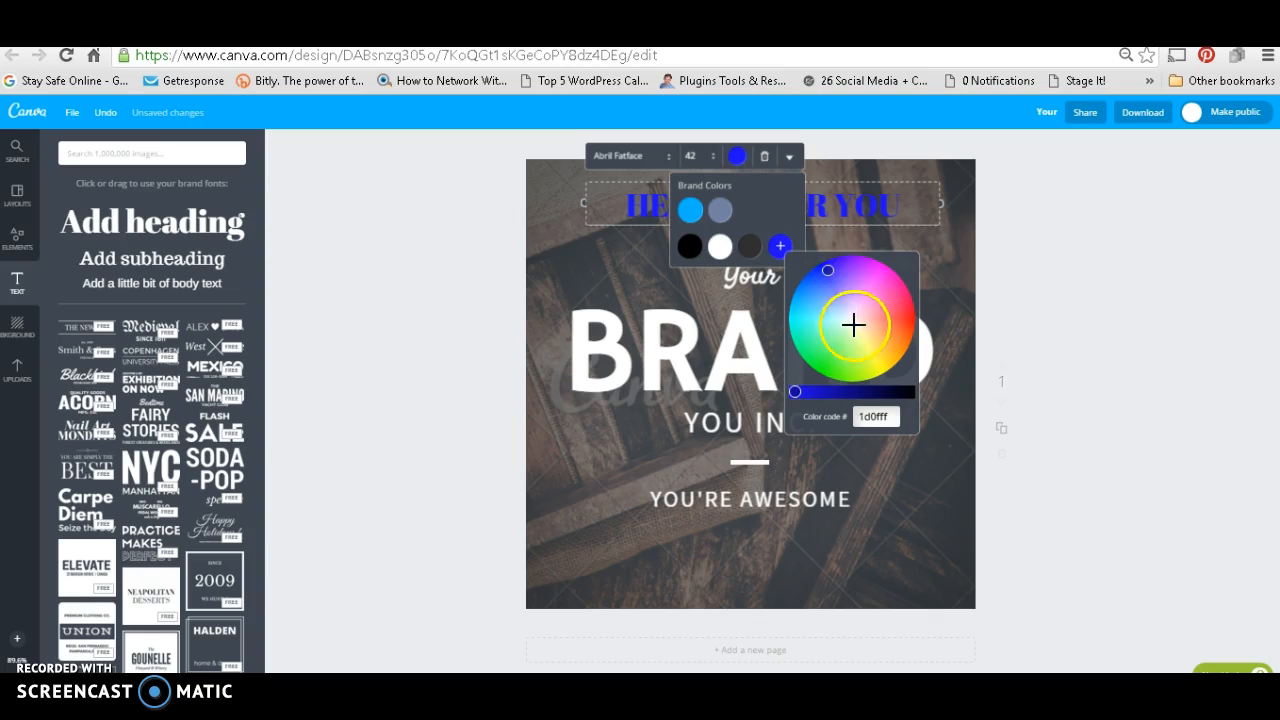
pyautogui.click(911, 316)
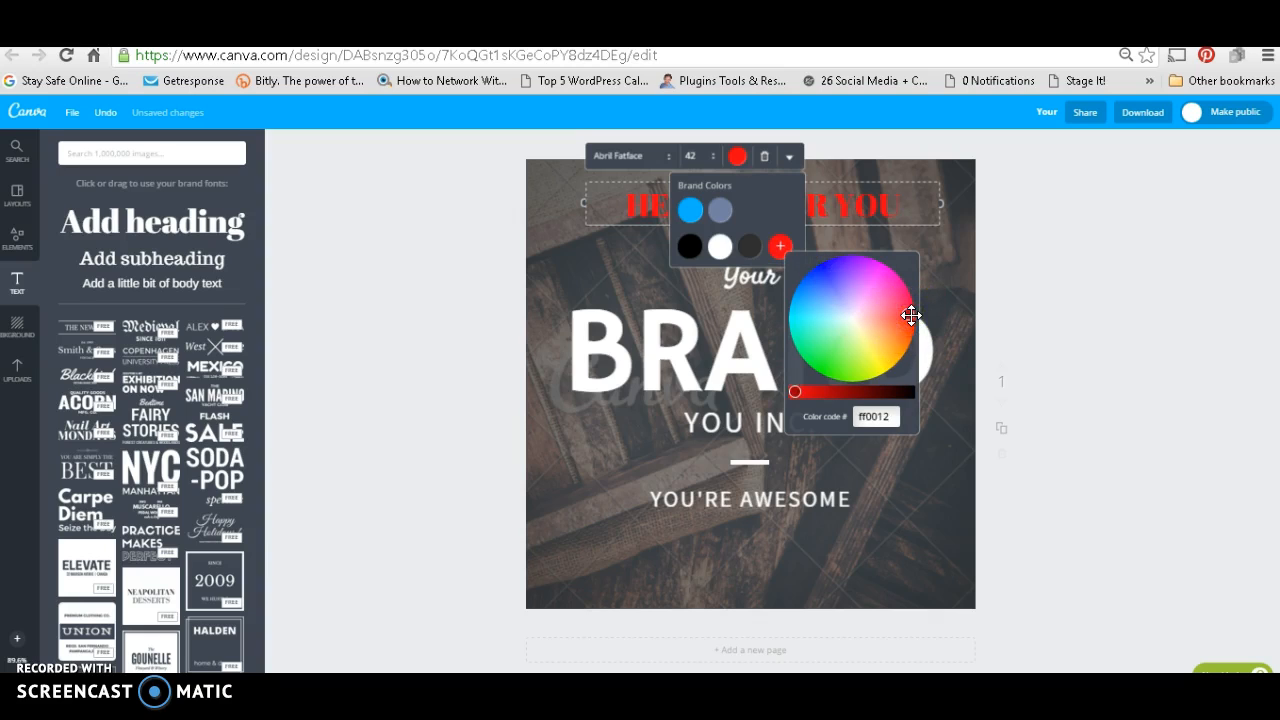
pyautogui.click(855, 318)
pyautogui.click(830, 316)
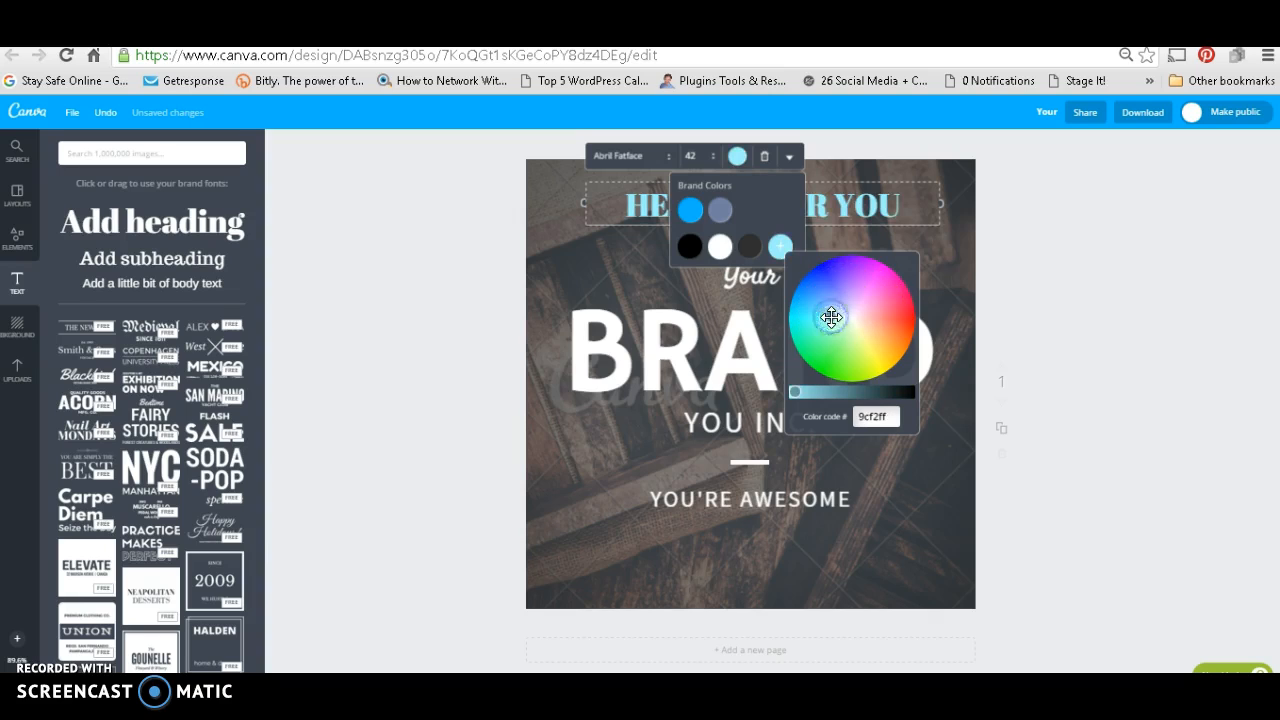
# Step: Apply the bright blue brand colour to the "HEADER FOR YOU" heading and deselect it
pyautogui.click(690, 214)
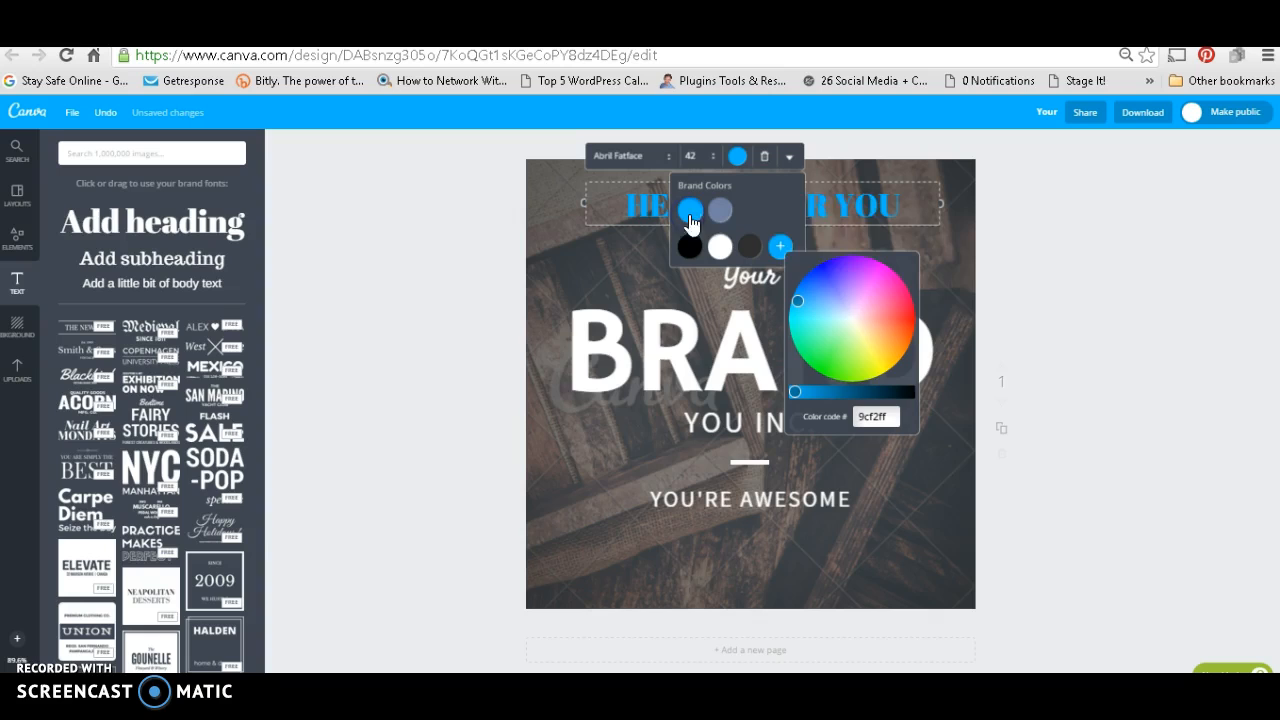
pyautogui.click(963, 273)
pyautogui.click(823, 214)
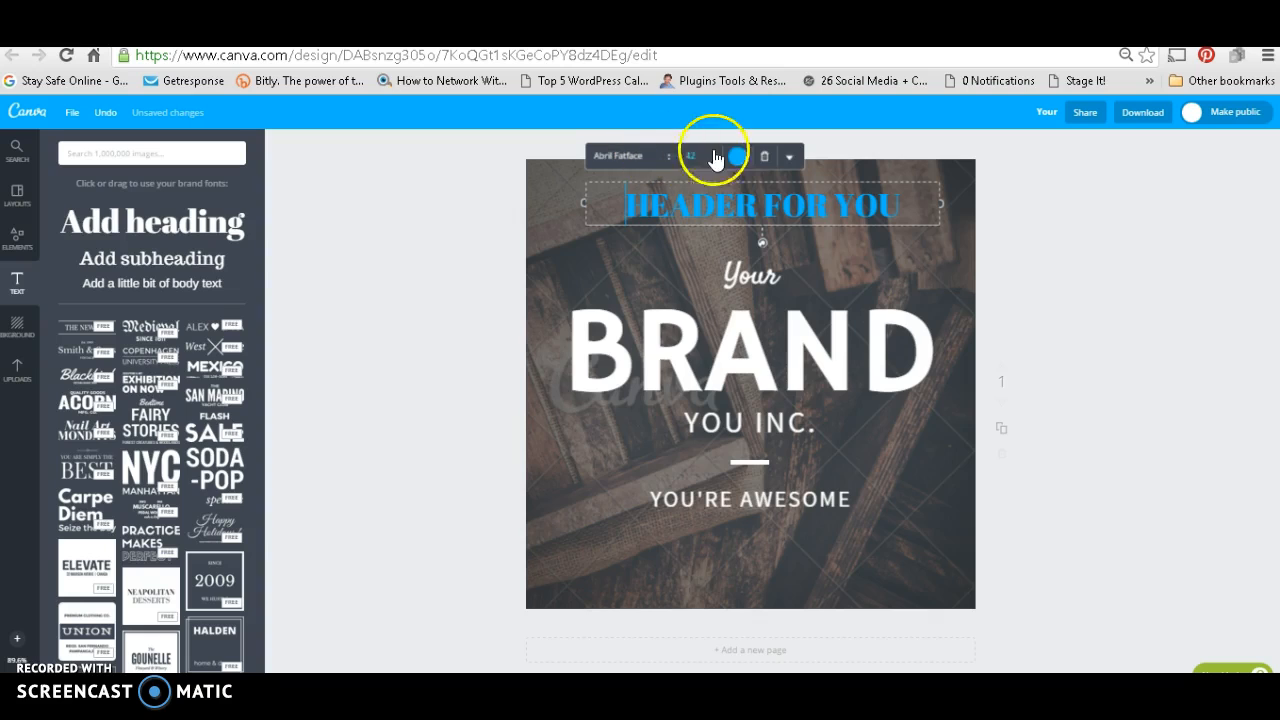
pyautogui.click(1041, 341)
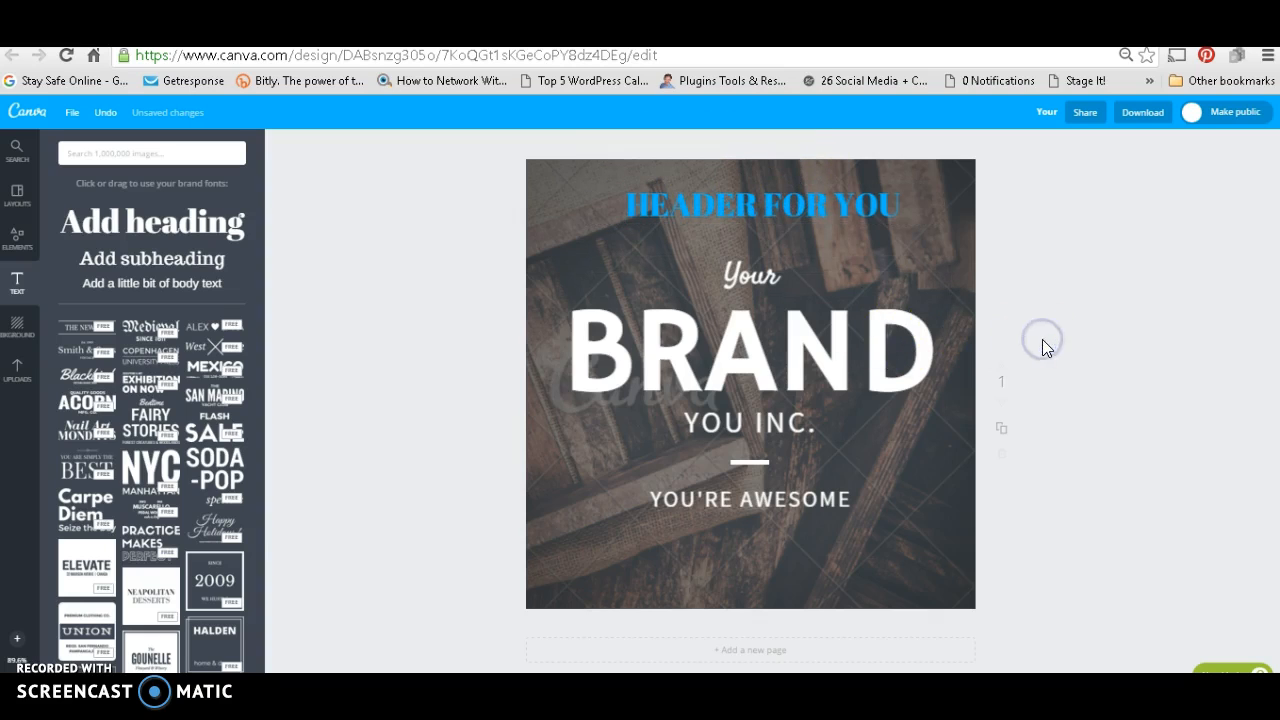
# Step: Change the "HEADER FOR YOU" heading's font to Shadows Into Light
pyautogui.click(789, 210)
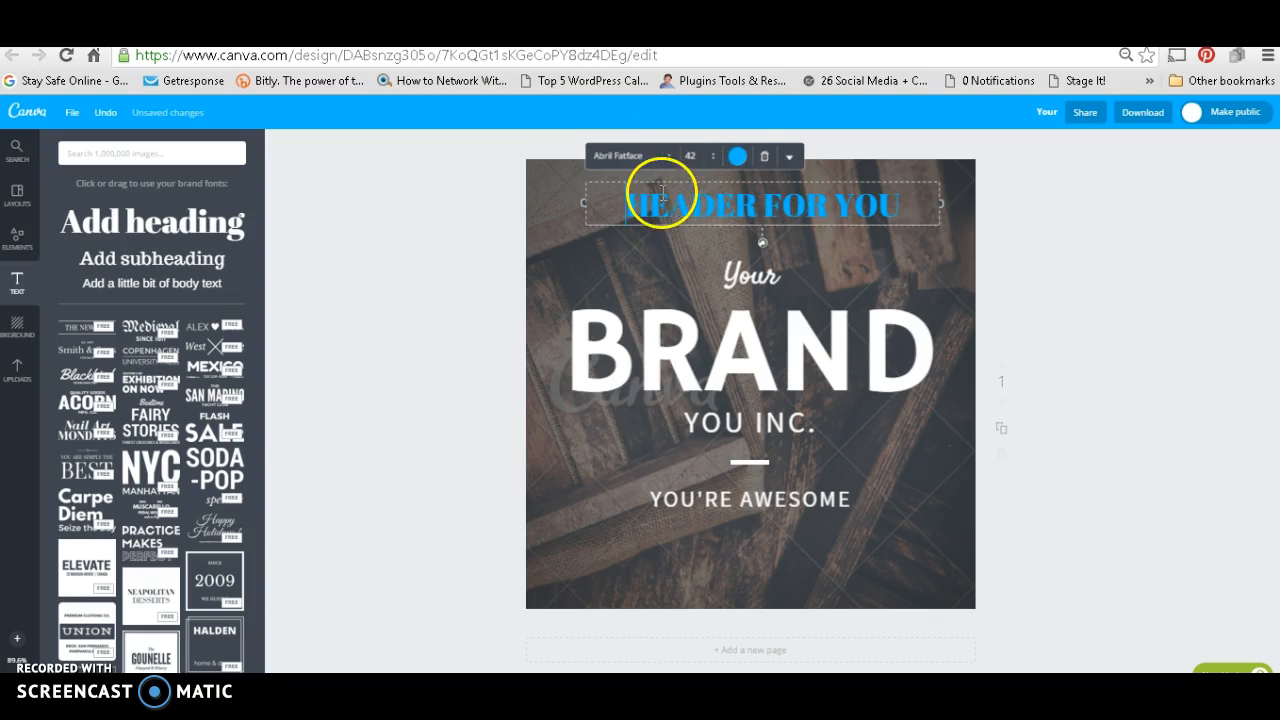
pyautogui.click(671, 160)
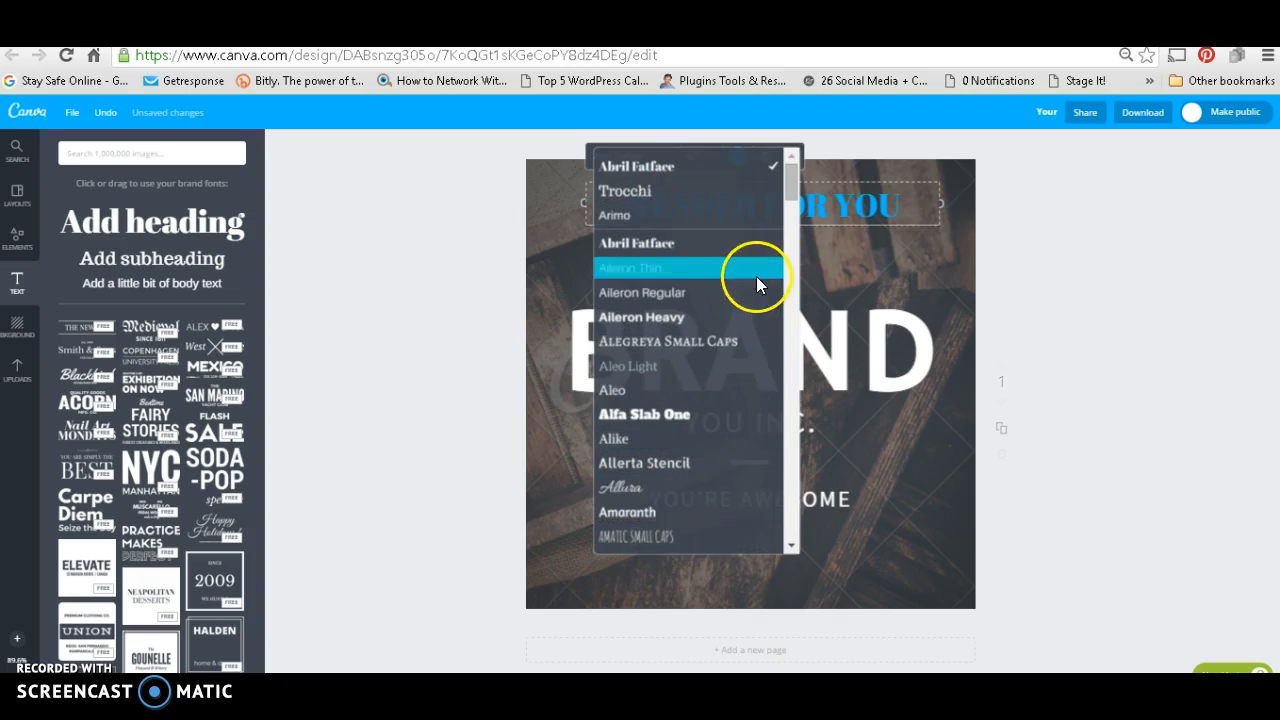
pyautogui.scroll(-1, 797, 210)
pyautogui.moveTo(797, 210); pyautogui.dragTo(785, 506)
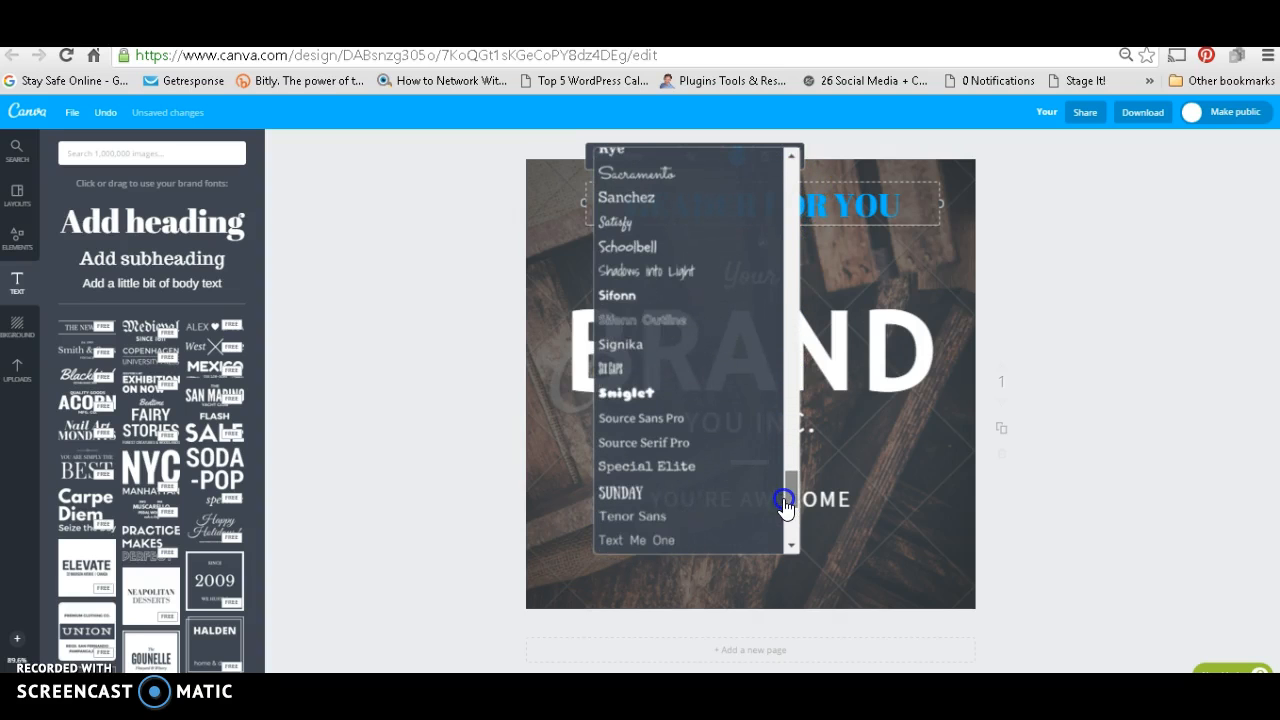
pyautogui.click(681, 273)
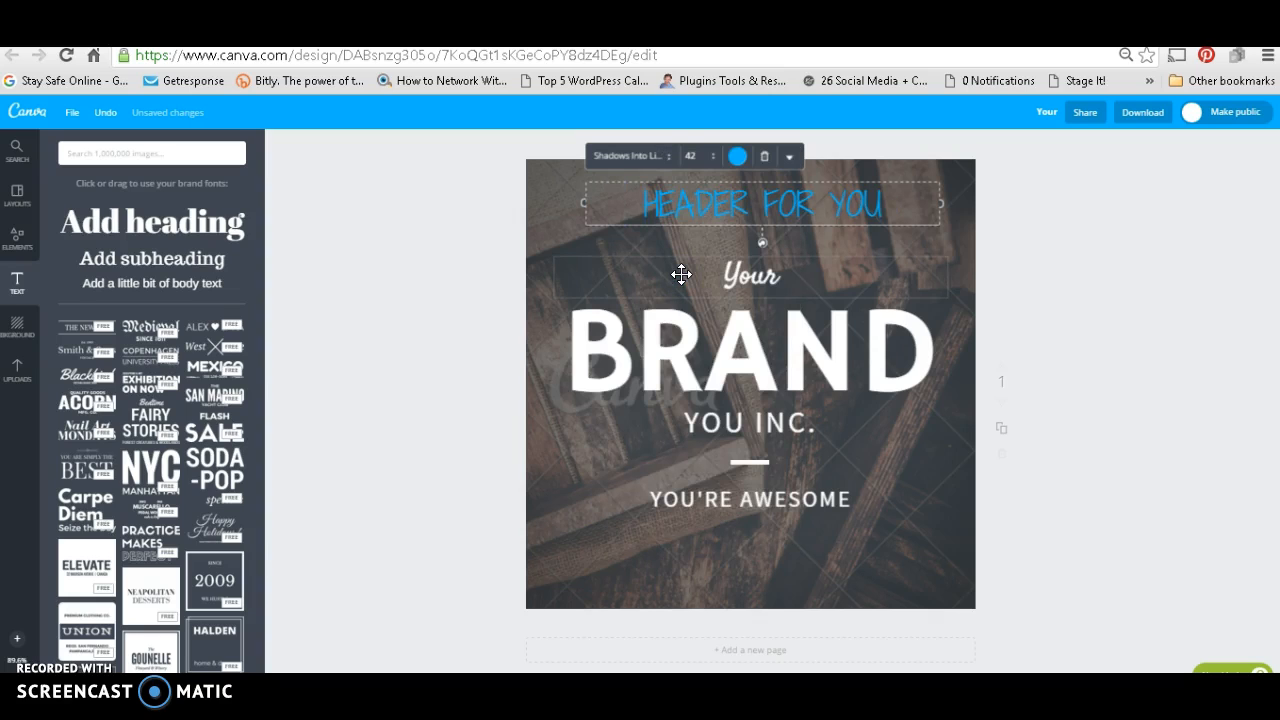
# Step: Look through the heading's font size options and narrow its text box from the right side
pyautogui.click(713, 158)
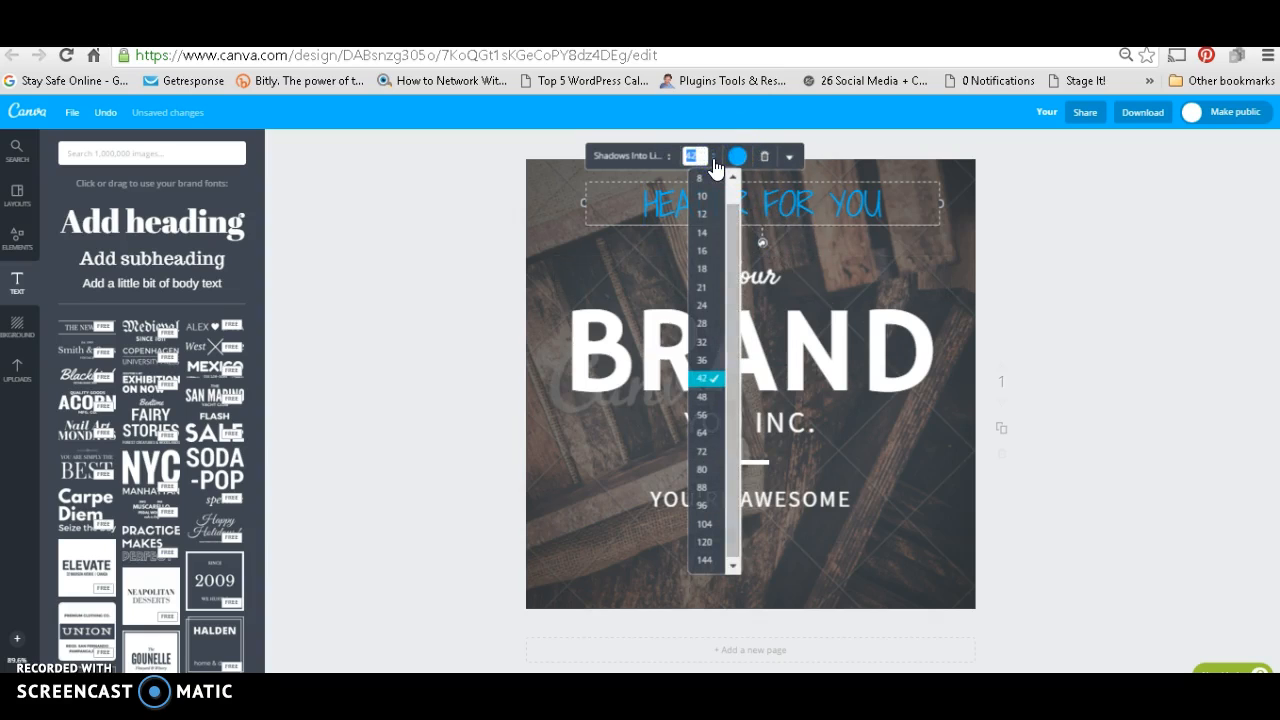
pyautogui.click(713, 160)
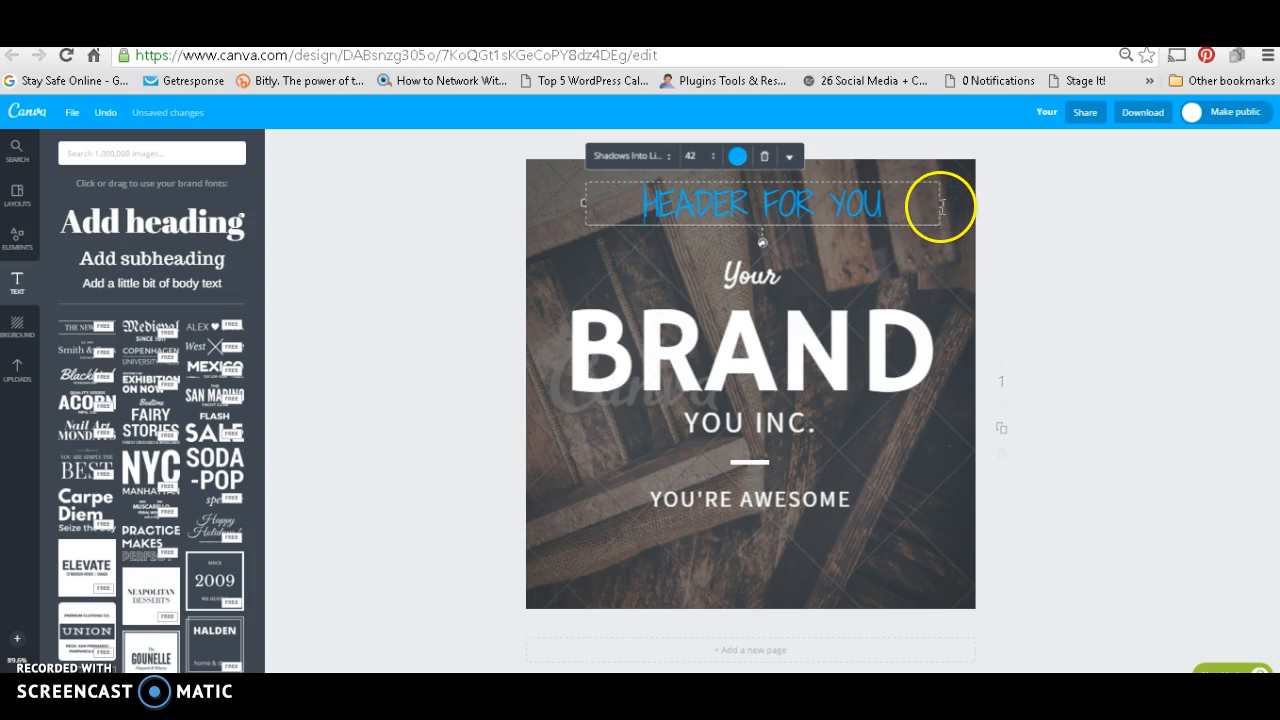
pyautogui.moveTo(942, 186); pyautogui.dragTo(903, 193)
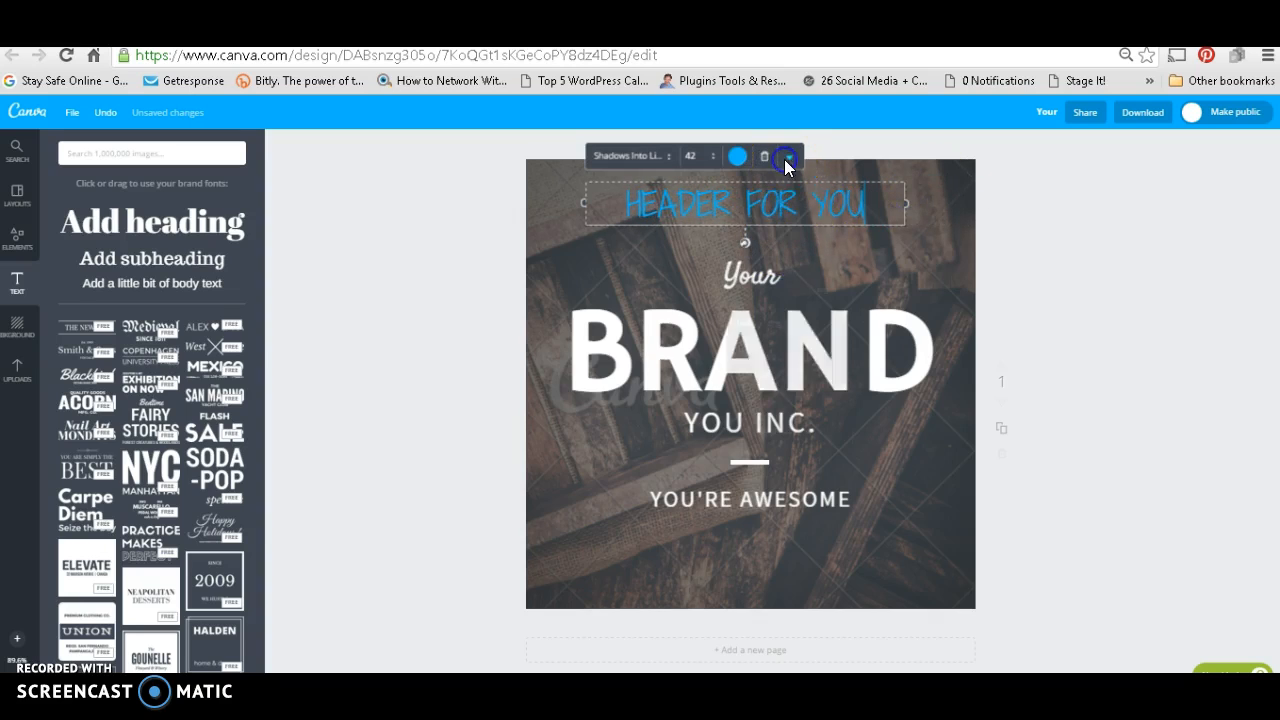
# Step: Open the transparency setting for the "HEADER FOR YOU" heading and leave it at 100
pyautogui.click(787, 160)
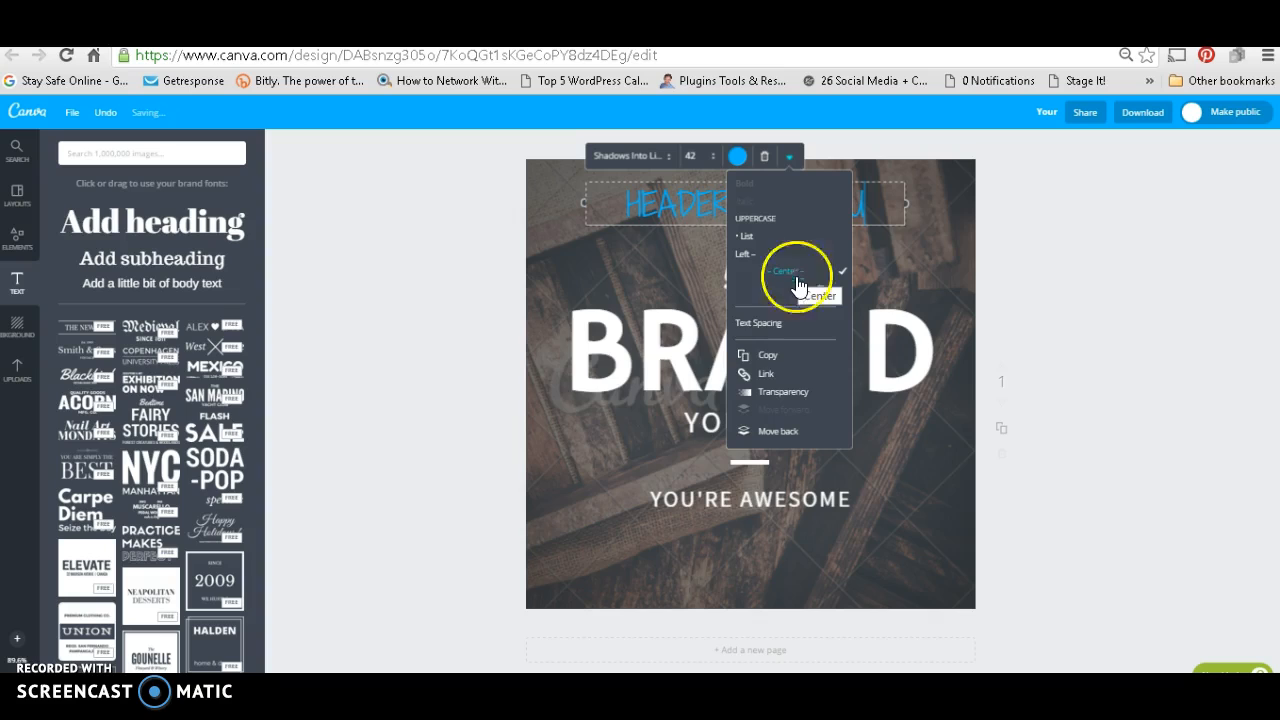
pyautogui.click(789, 393)
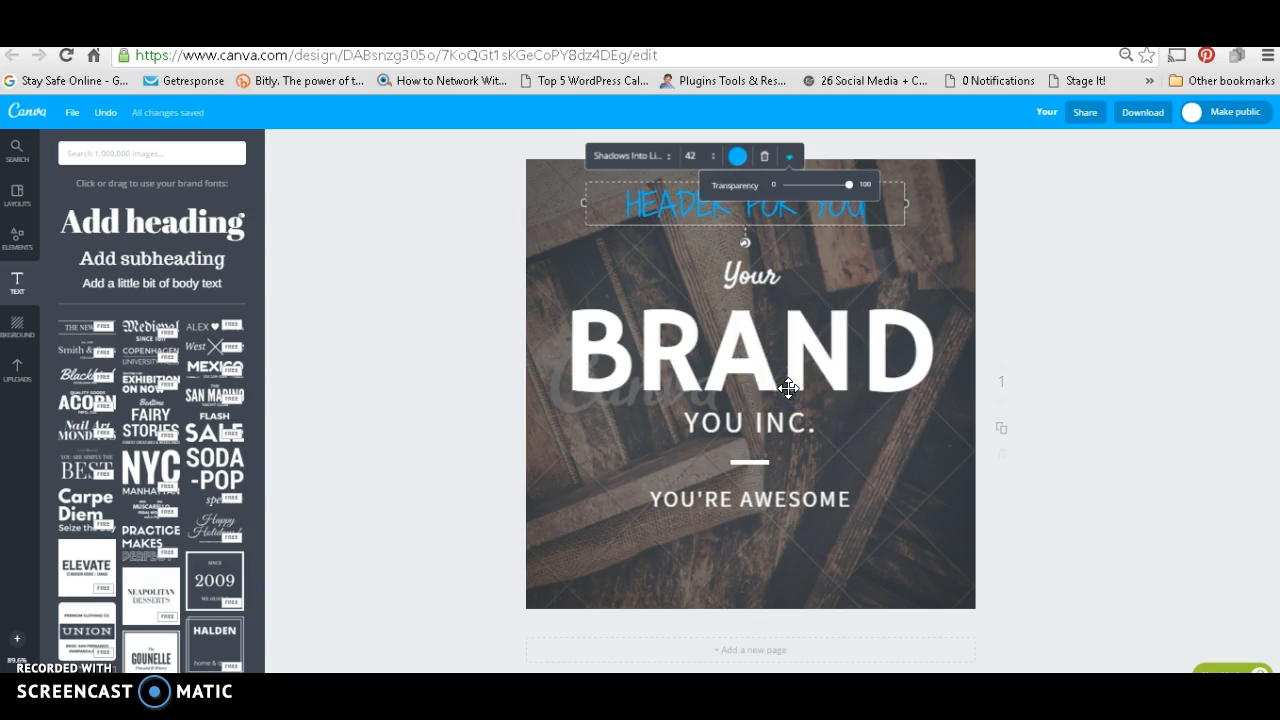
pyautogui.click(847, 187)
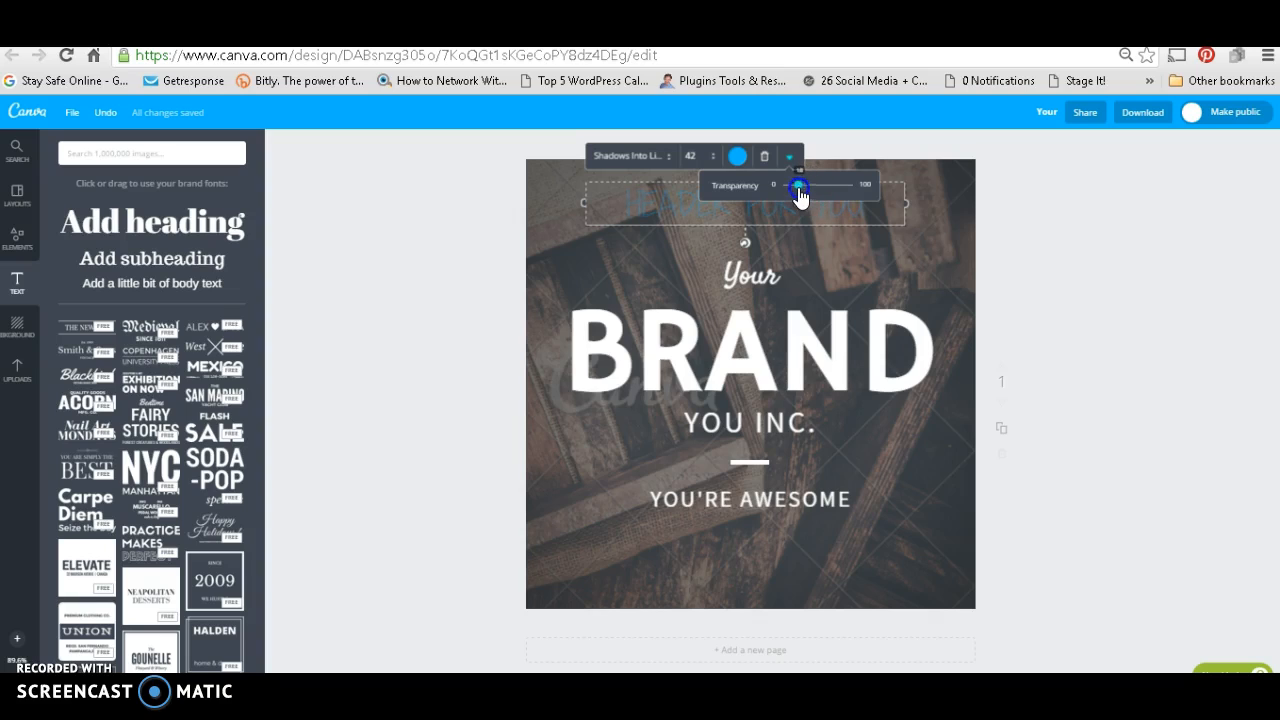
pyautogui.click(857, 391)
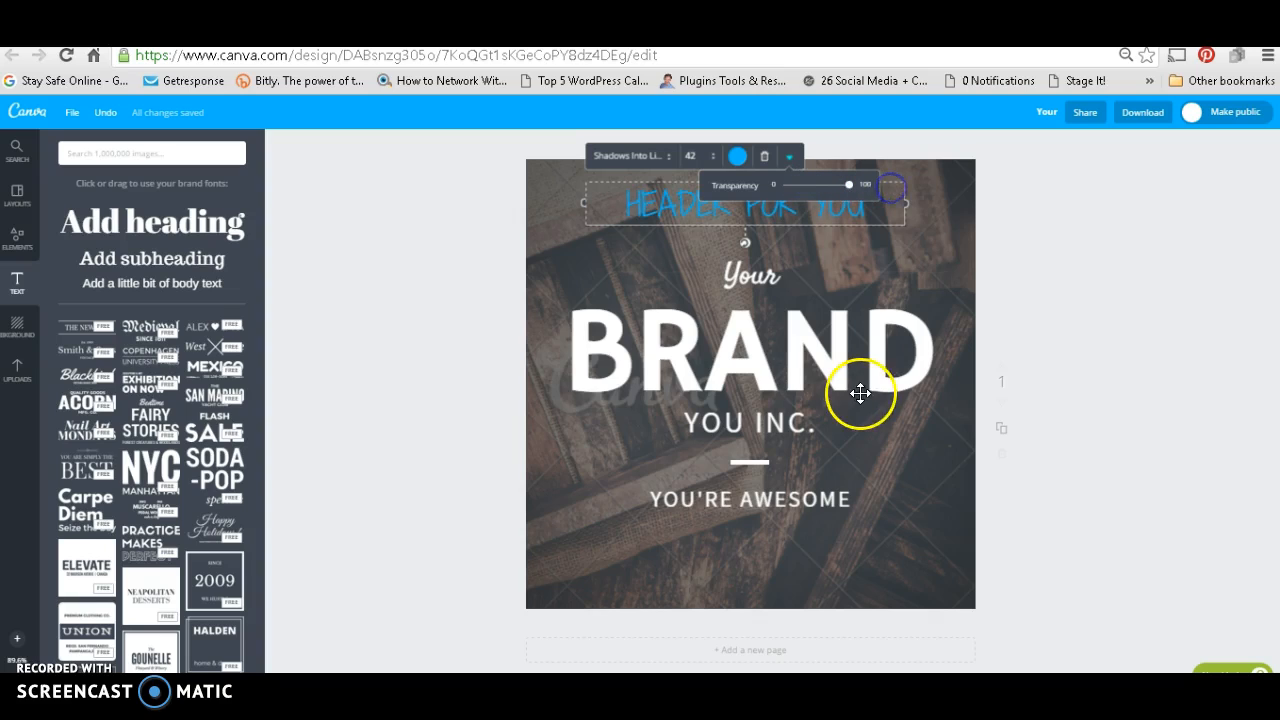
# Step: Try about half transparency on the "BRAND" text, and return it to 100
pyautogui.click(710, 268)
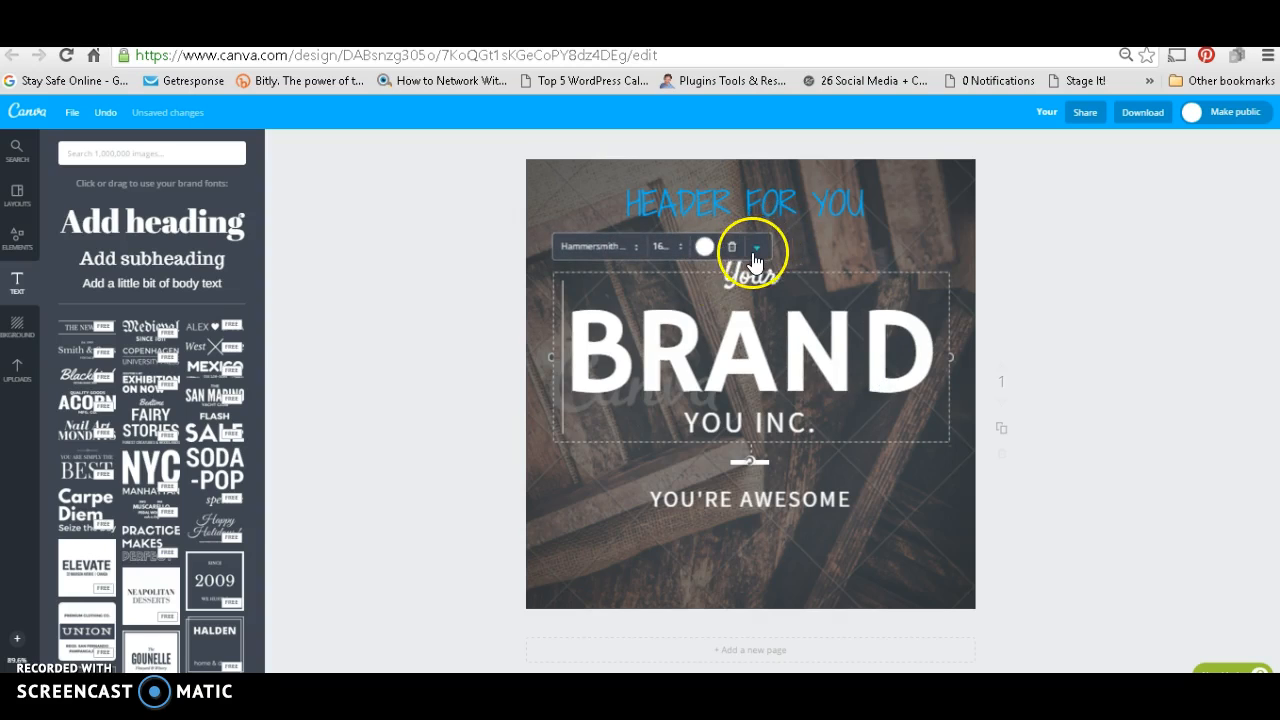
pyautogui.click(756, 246)
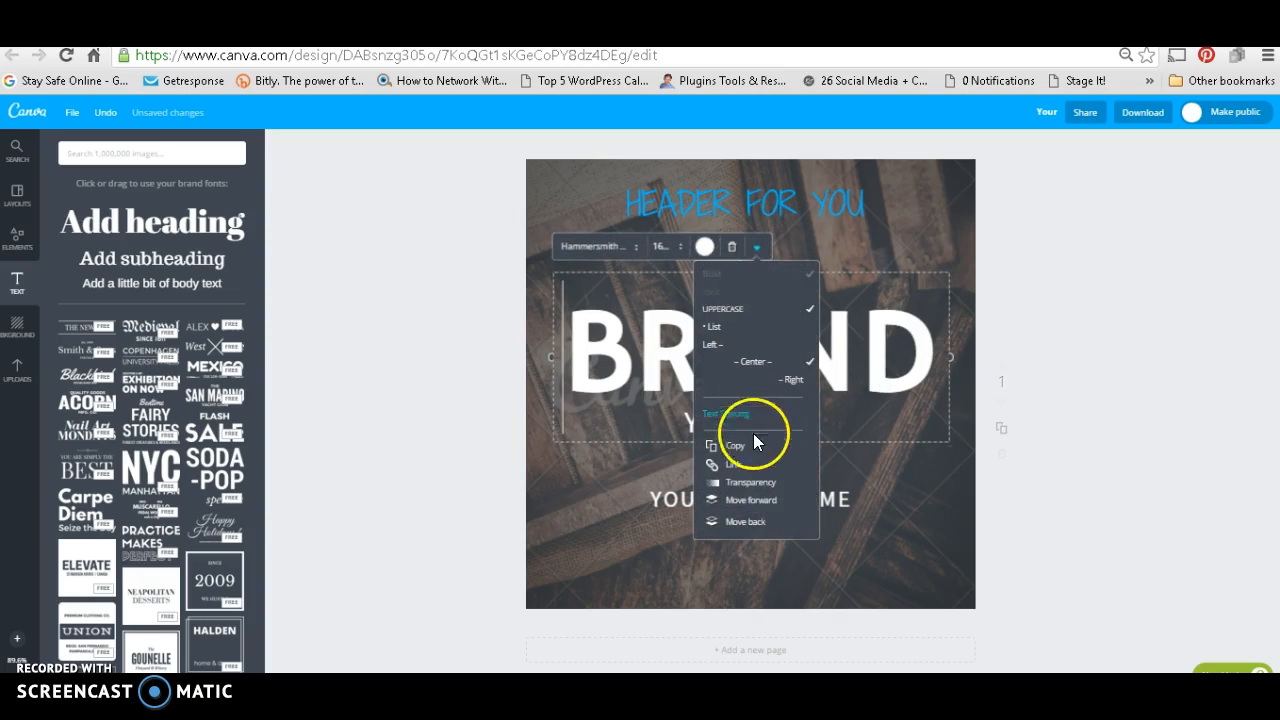
pyautogui.click(754, 484)
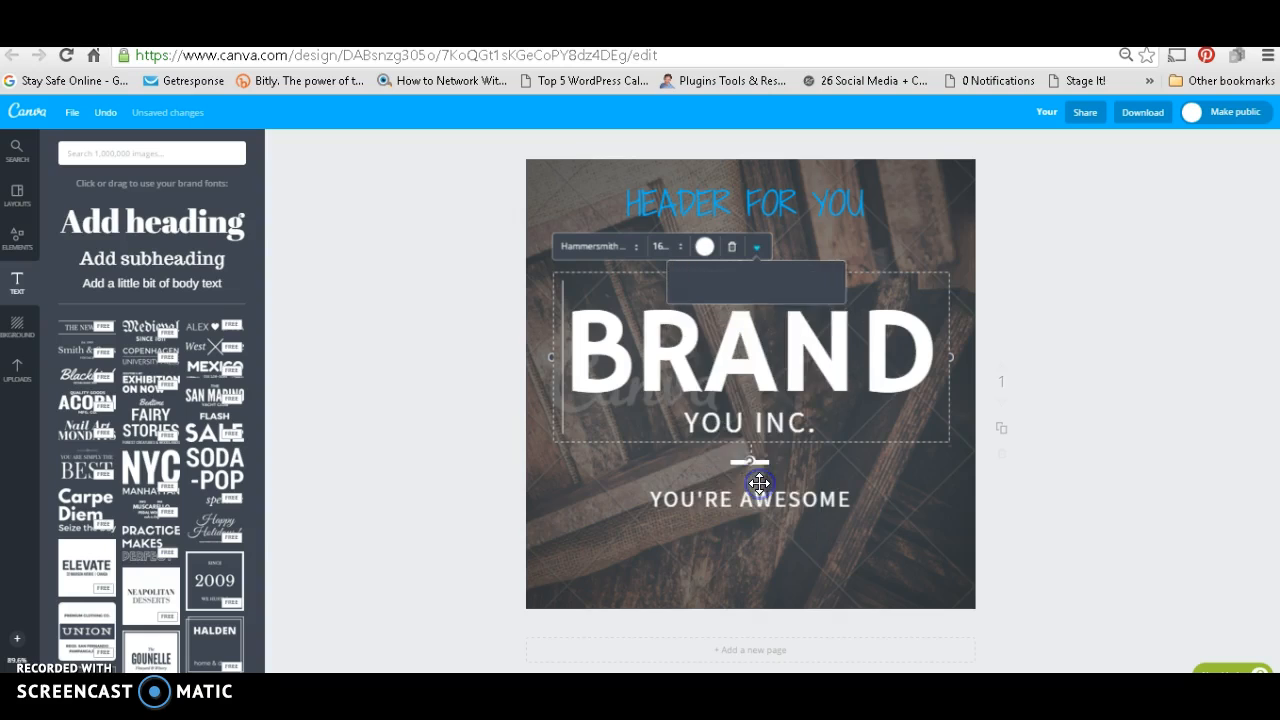
pyautogui.moveTo(818, 284); pyautogui.dragTo(785, 285)
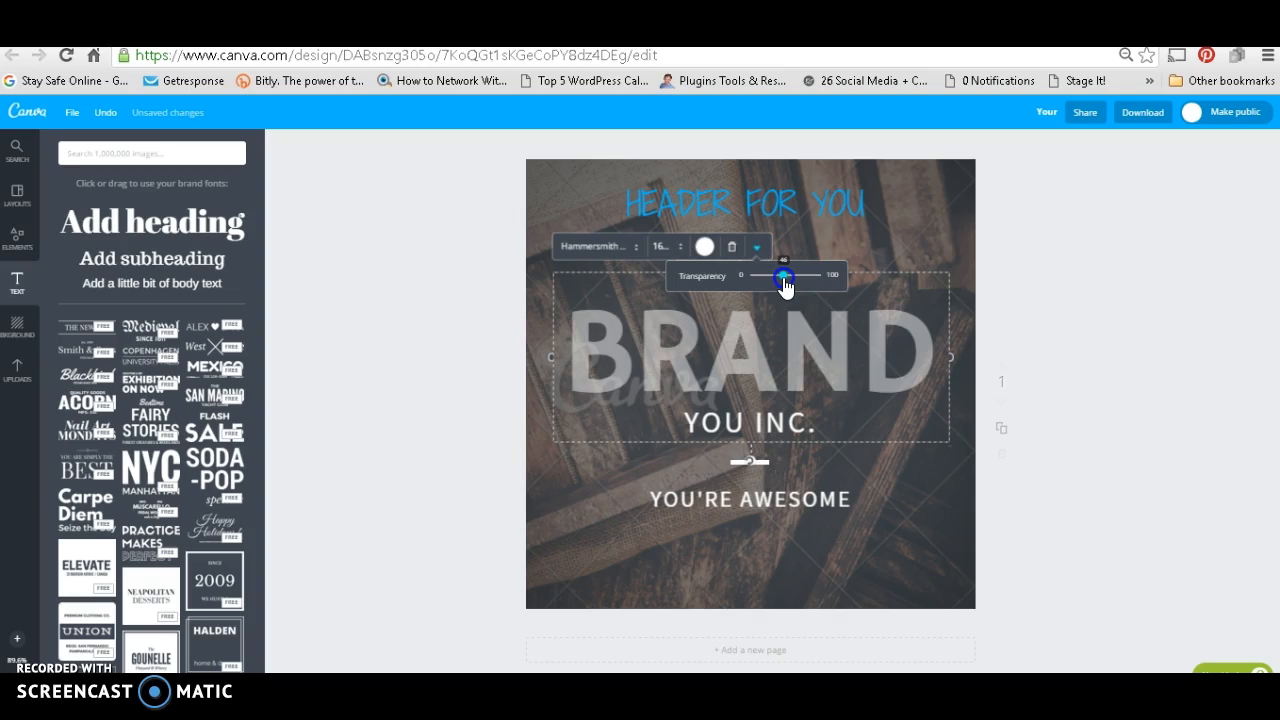
pyautogui.moveTo(785, 285); pyautogui.dragTo(878, 298)
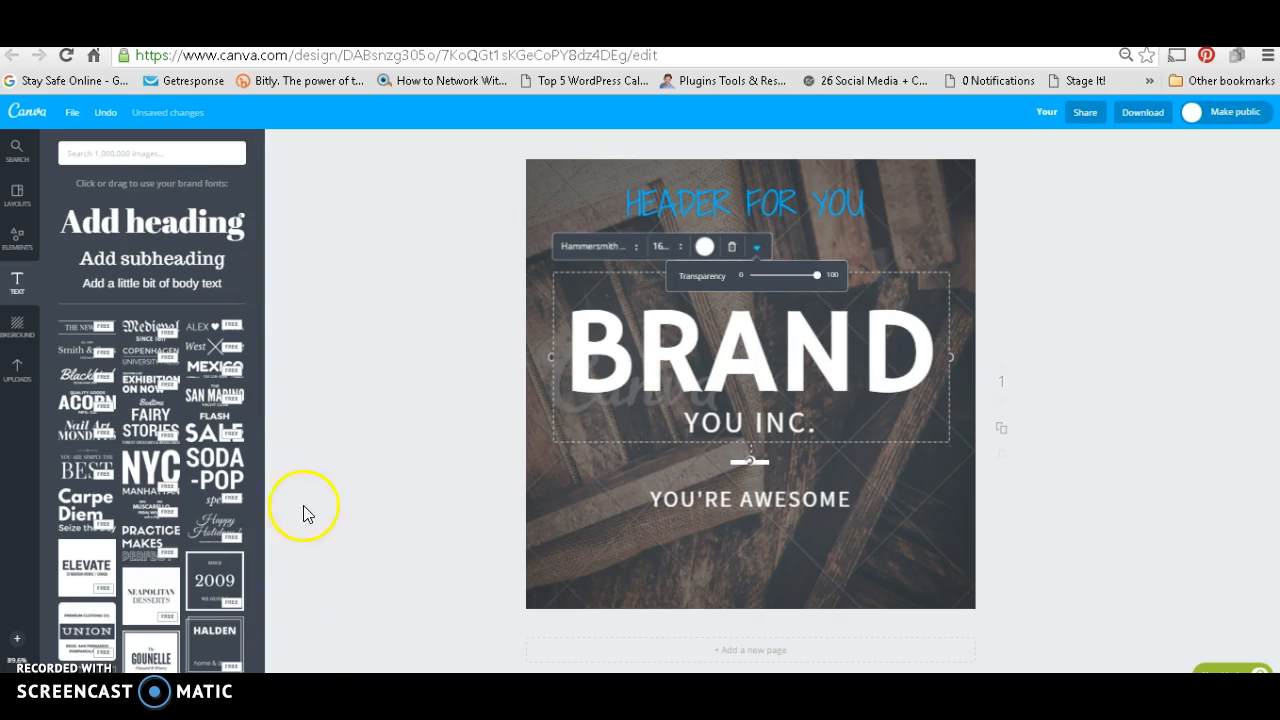
# Step: Add the Serendipity badge text design, shrink it and place it in the lower-left corner of the graphic
pyautogui.moveTo(259, 361); pyautogui.dragTo(268, 632)
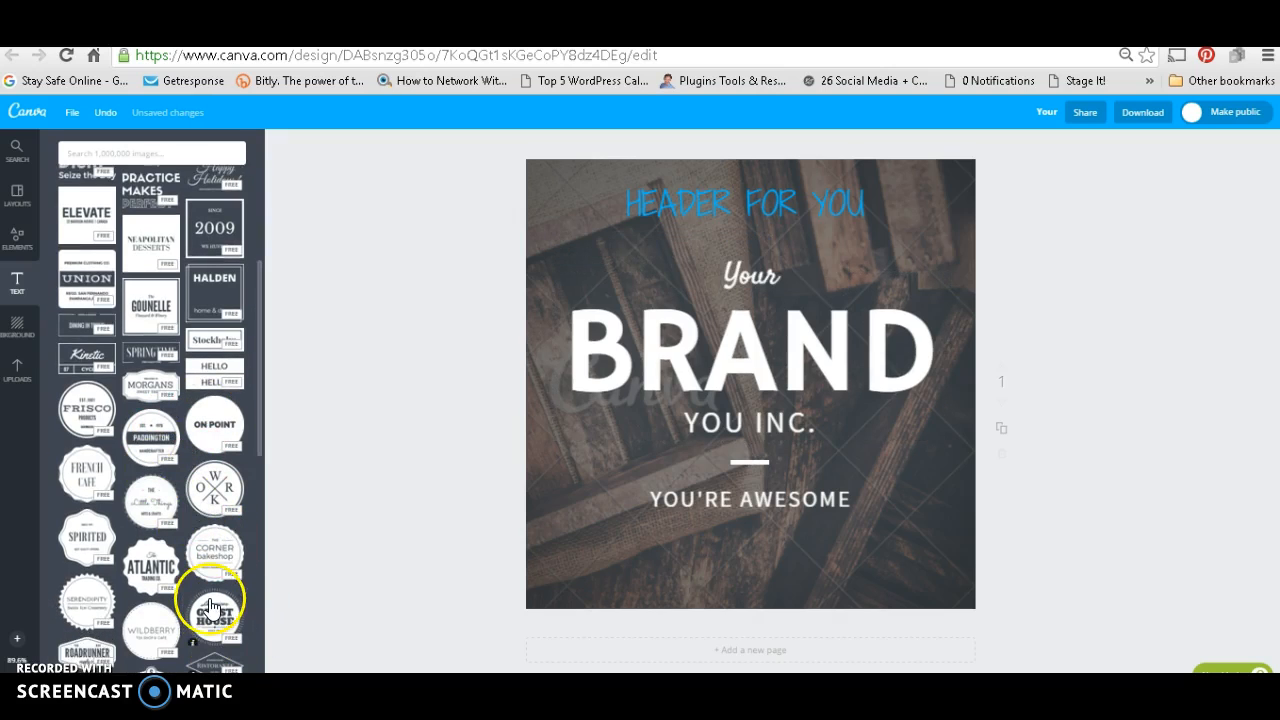
pyautogui.moveTo(82, 614); pyautogui.dragTo(802, 451)
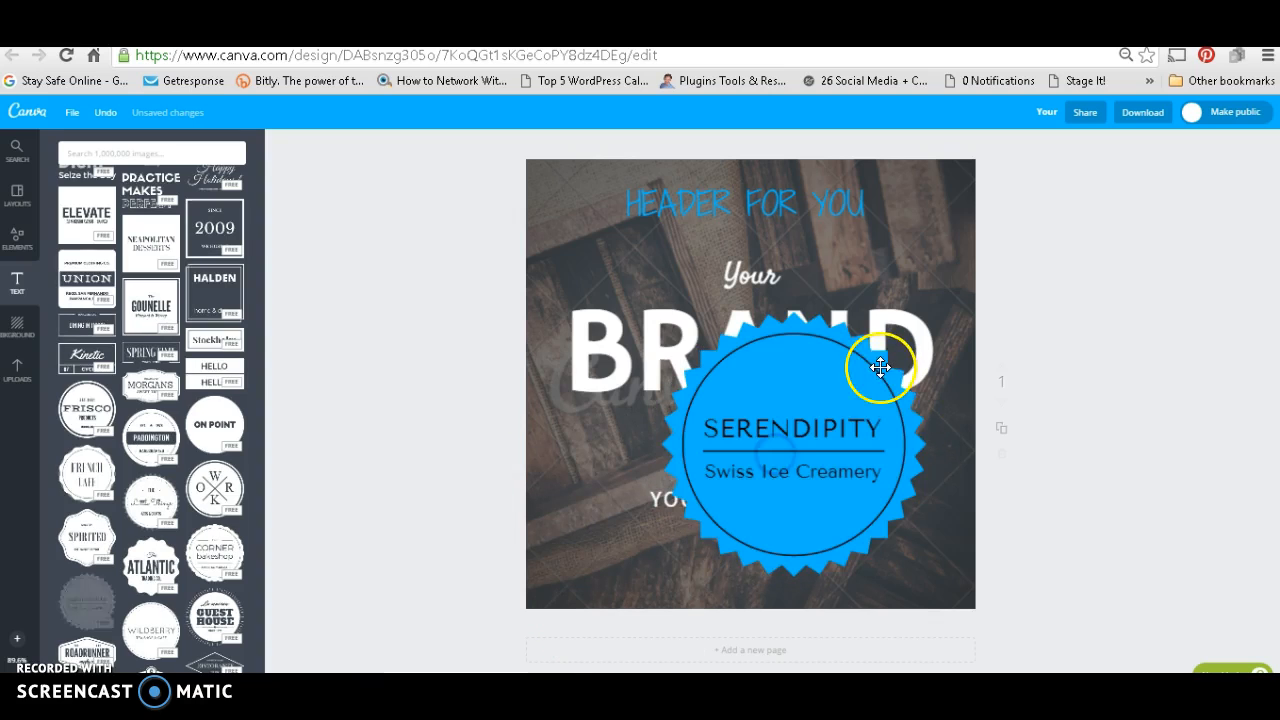
pyautogui.click(900, 322)
pyautogui.moveTo(925, 314); pyautogui.dragTo(765, 452)
pyautogui.moveTo(740, 503); pyautogui.dragTo(611, 531)
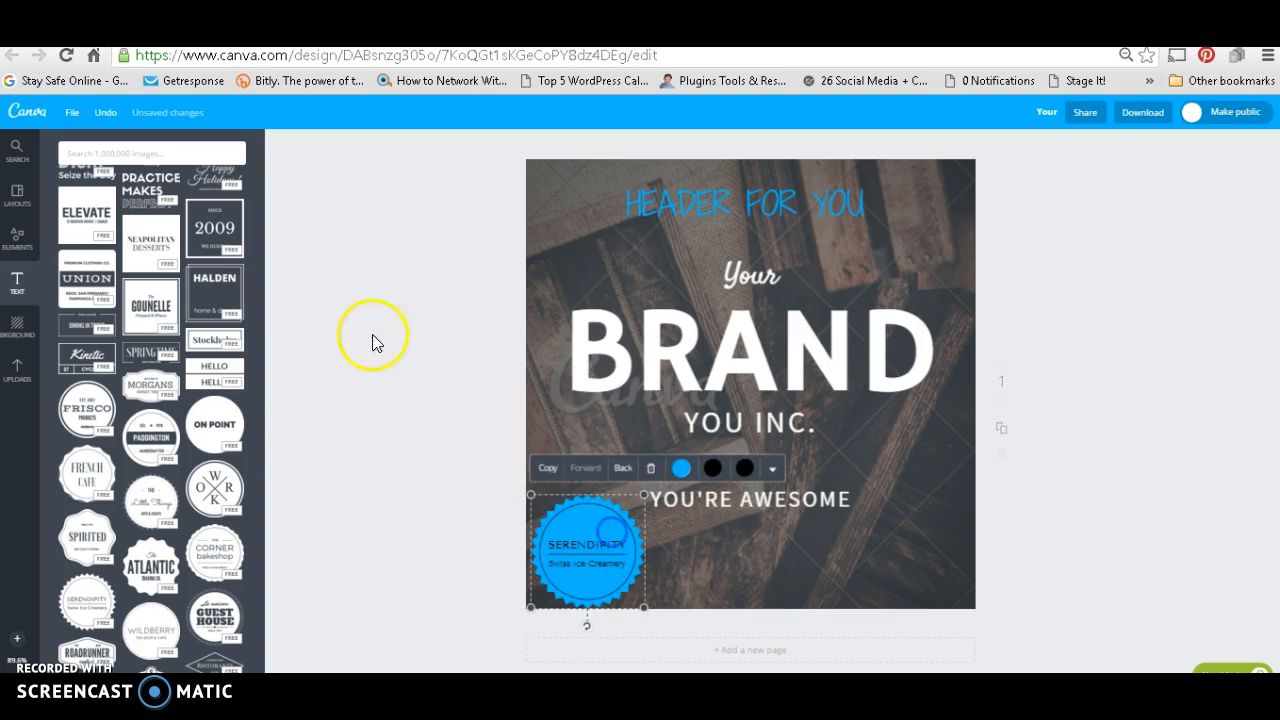
# Step: Add the round coral "The Coffee Shop" text design over the lower-right part of the graphic
pyautogui.moveTo(259, 336); pyautogui.dragTo(265, 396)
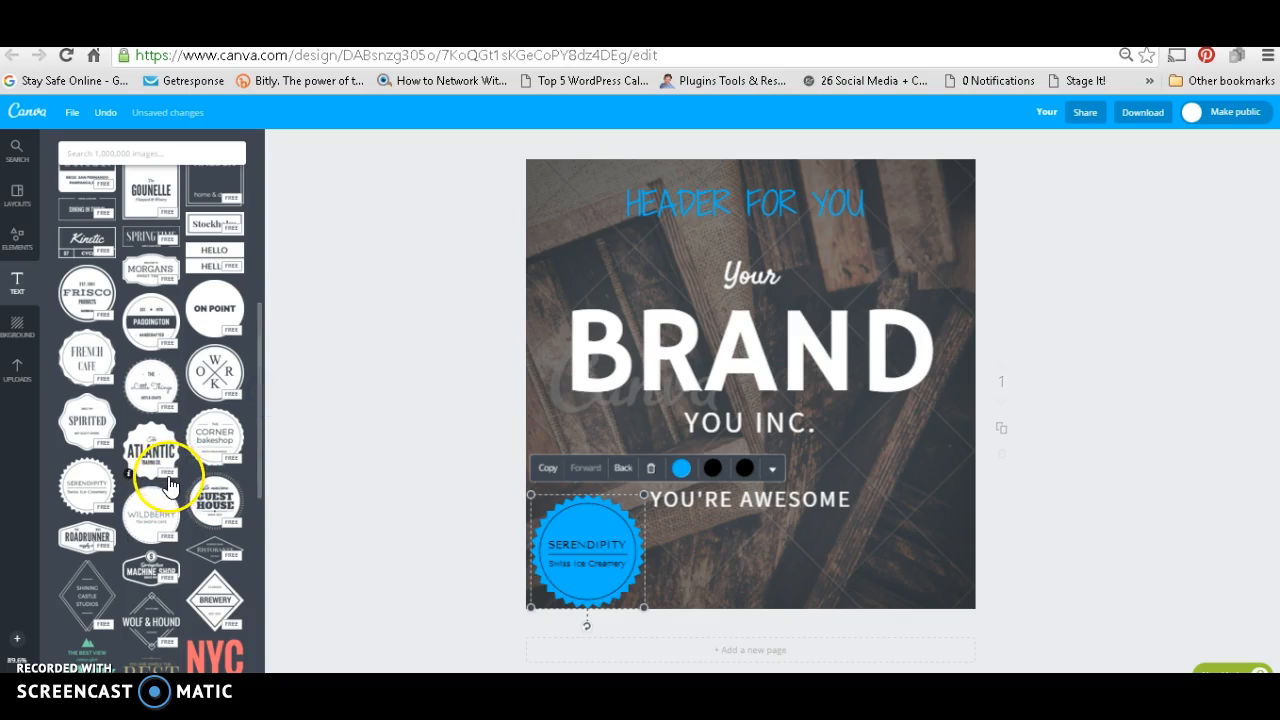
pyautogui.moveTo(257, 455); pyautogui.dragTo(266, 673)
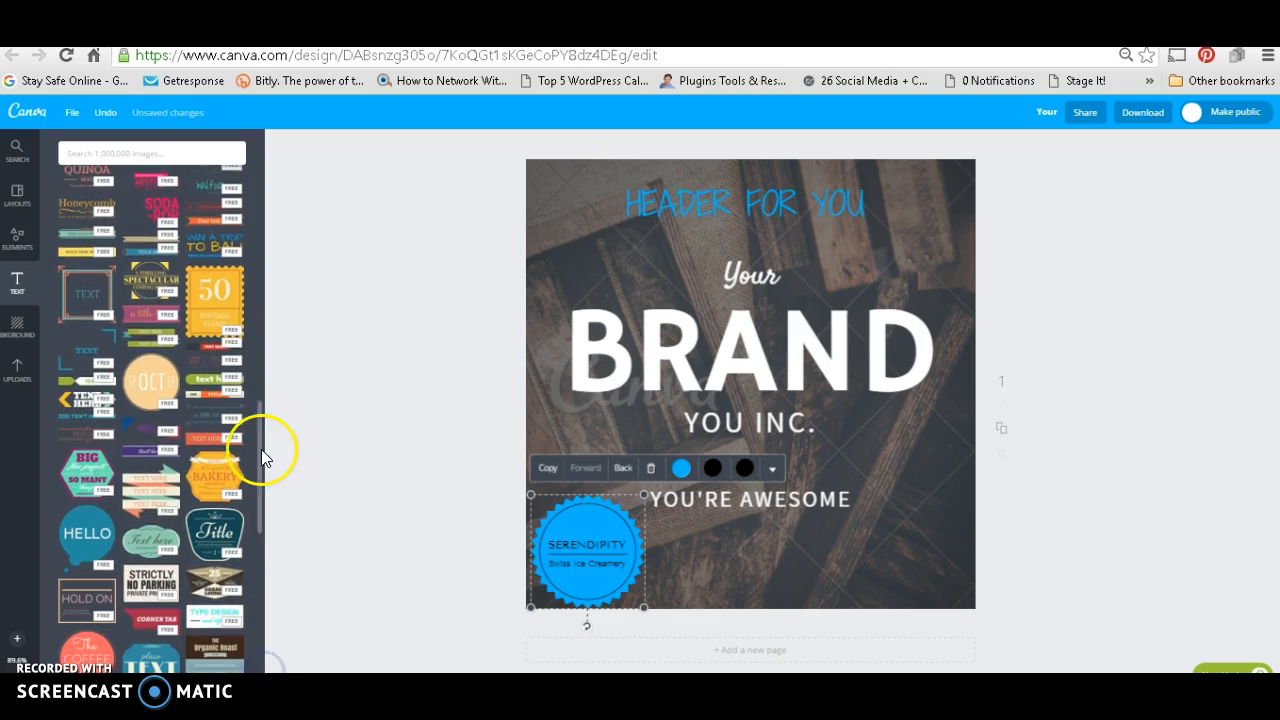
pyautogui.moveTo(260, 454); pyautogui.dragTo(261, 499)
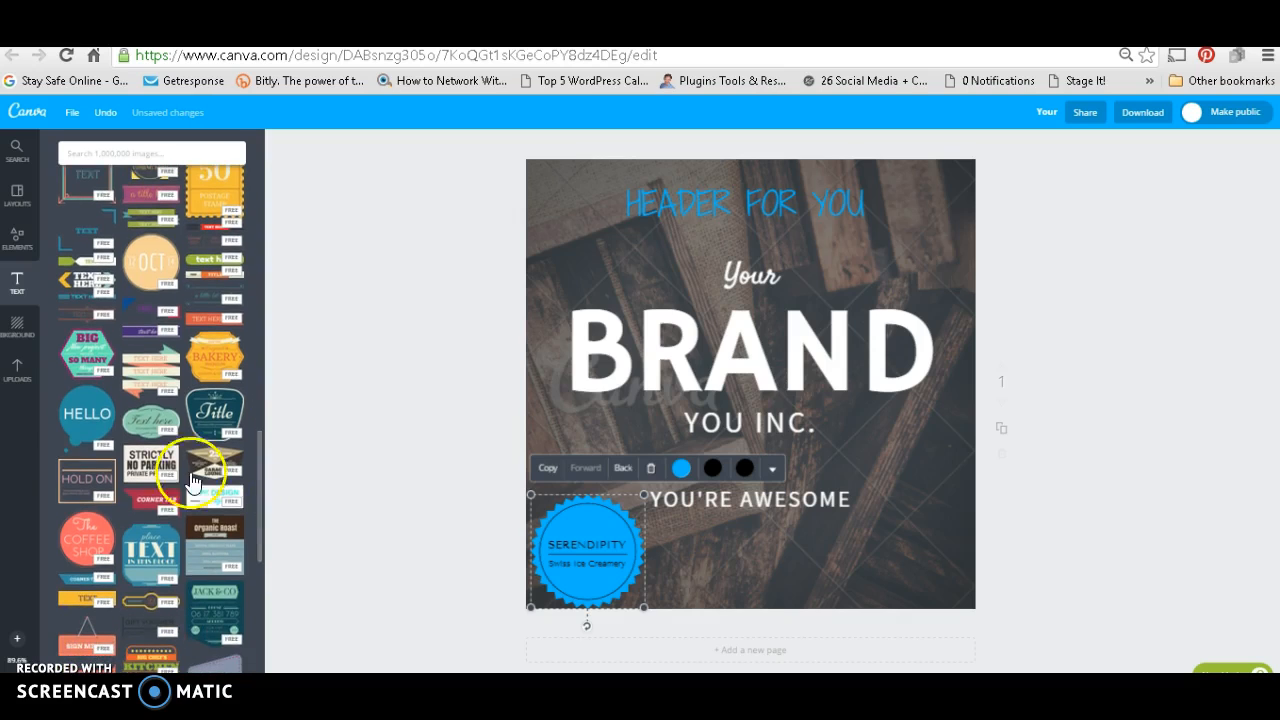
pyautogui.moveTo(88, 532); pyautogui.dragTo(858, 497)
pyautogui.moveTo(967, 482); pyautogui.dragTo(863, 418)
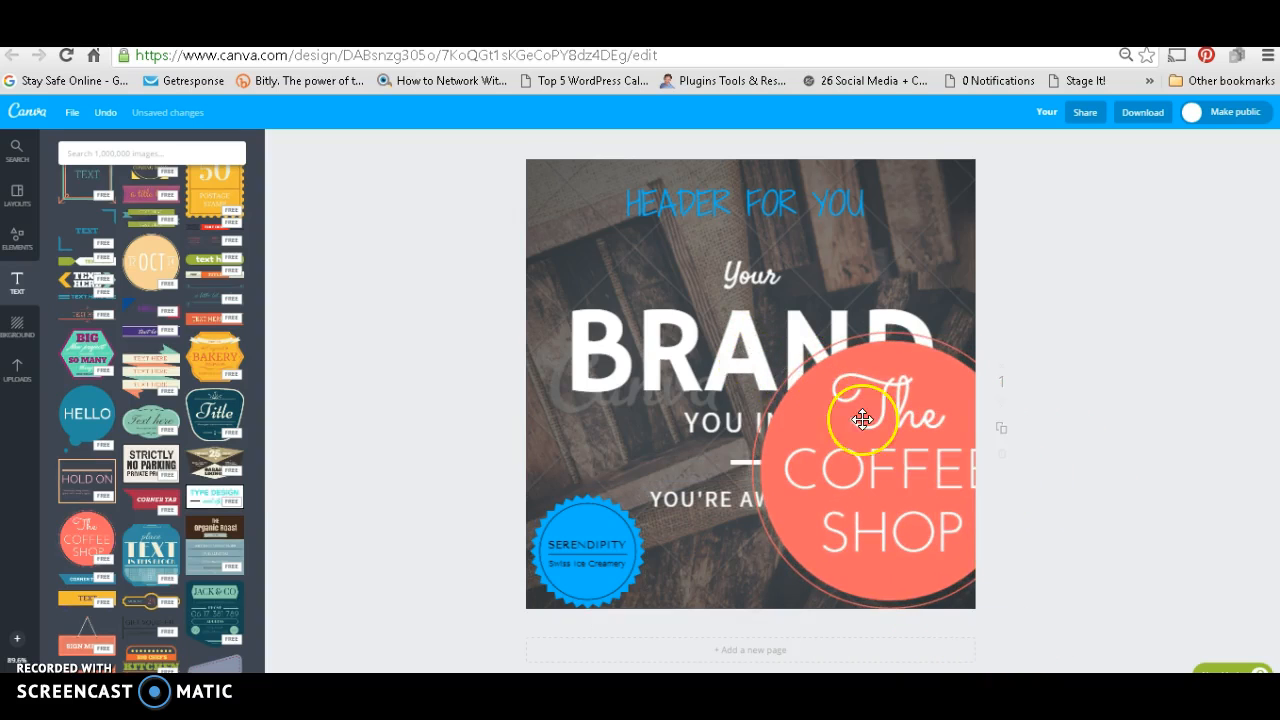
# Step: Shift the Coffee Shop badge slightly to the left over the "BRAND" text and deselect it
pyautogui.doubleClick(863, 418)
pyautogui.moveTo(865, 422); pyautogui.dragTo(862, 423)
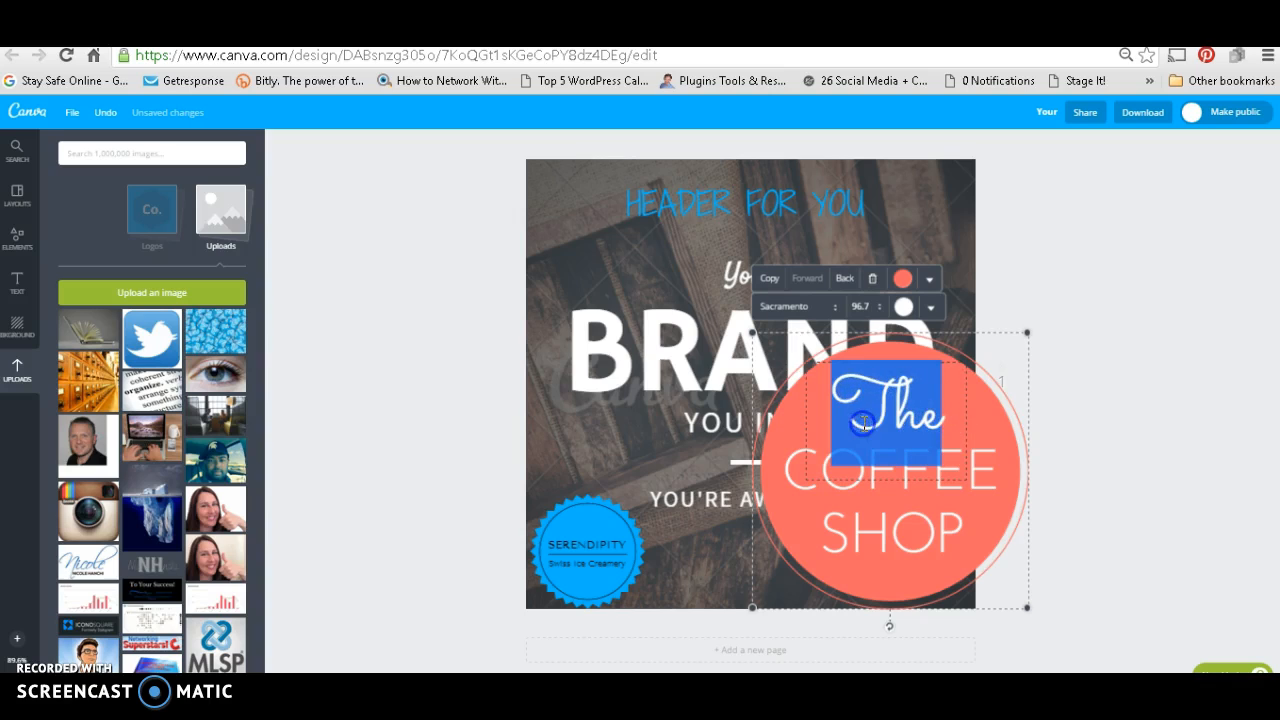
pyautogui.click(768, 324)
pyautogui.click(829, 386)
pyautogui.click(1158, 433)
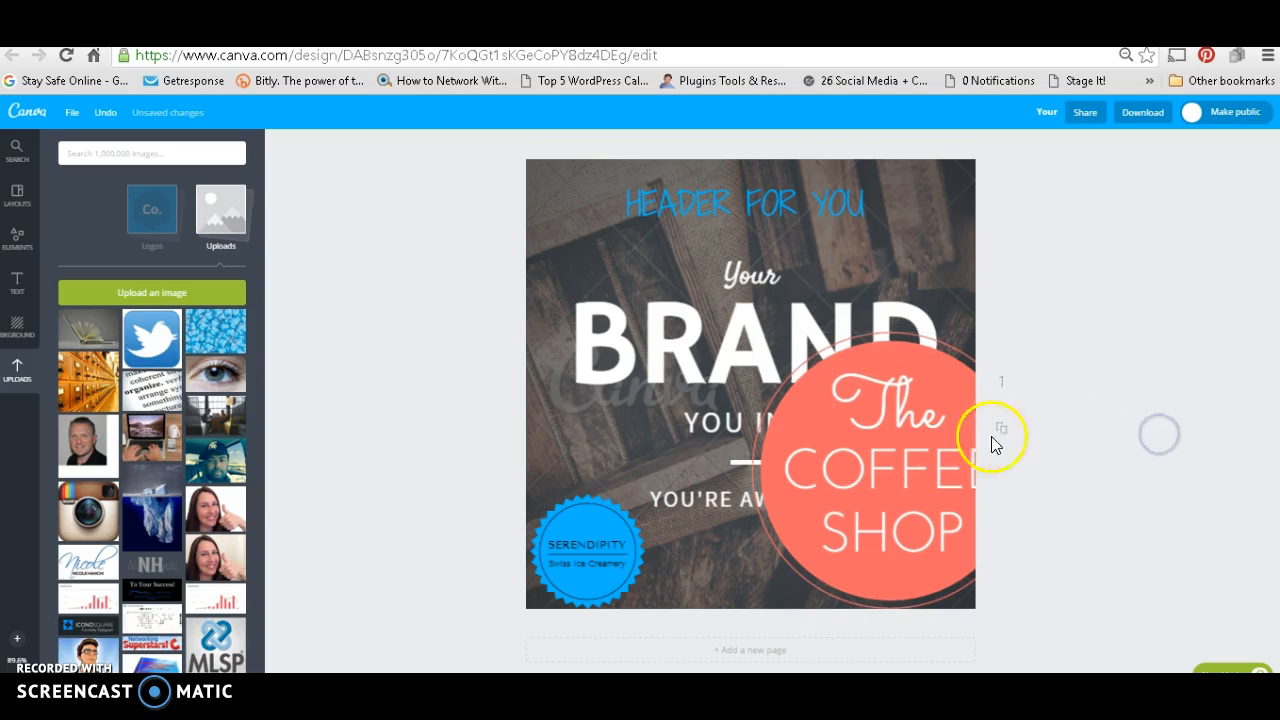
pyautogui.click(864, 386)
pyautogui.moveTo(842, 335); pyautogui.dragTo(826, 335)
pyautogui.click(1117, 313)
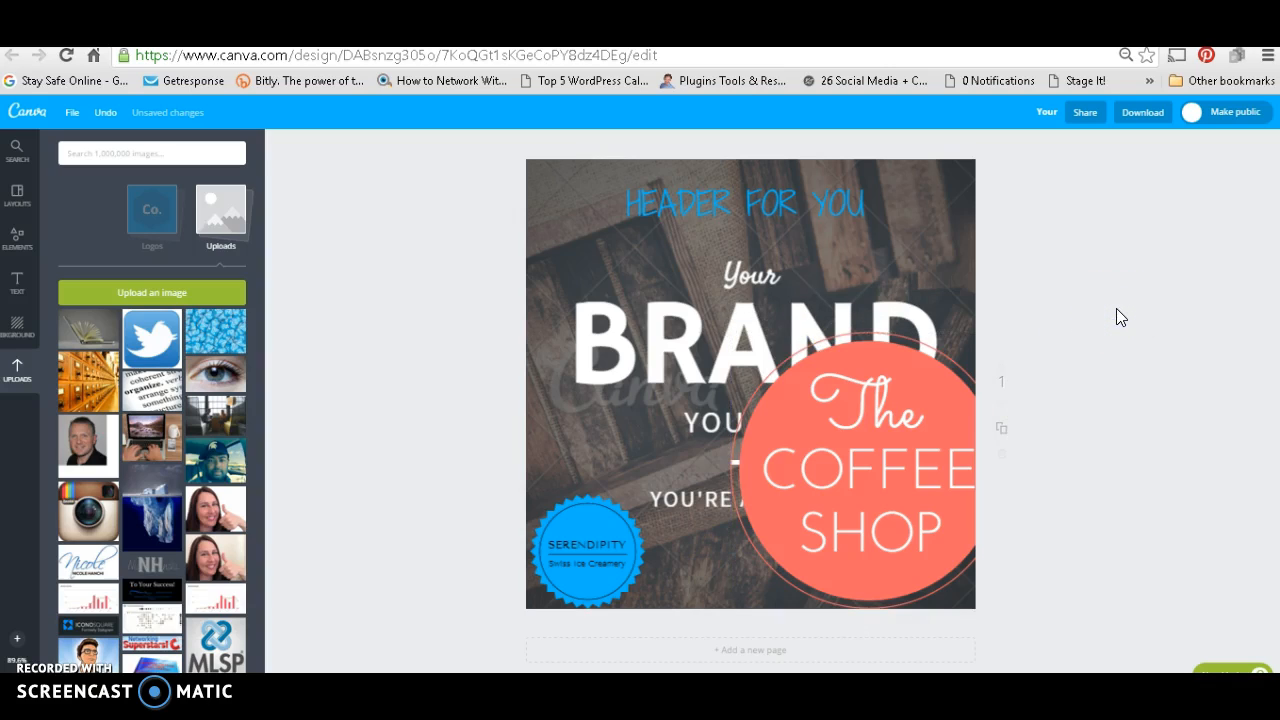
# Step: Show the background options and delete the wooden photo behind the design
pyautogui.click(17, 330)
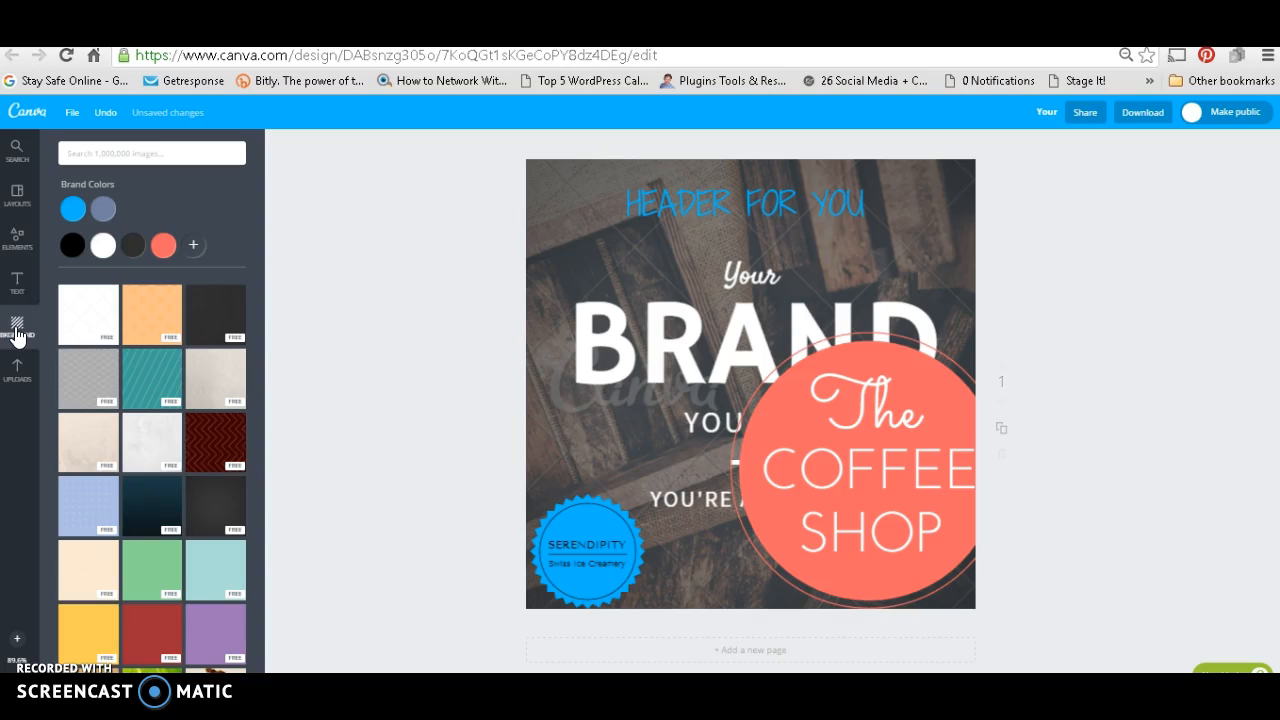
pyautogui.click(922, 210)
pyautogui.click(924, 209)
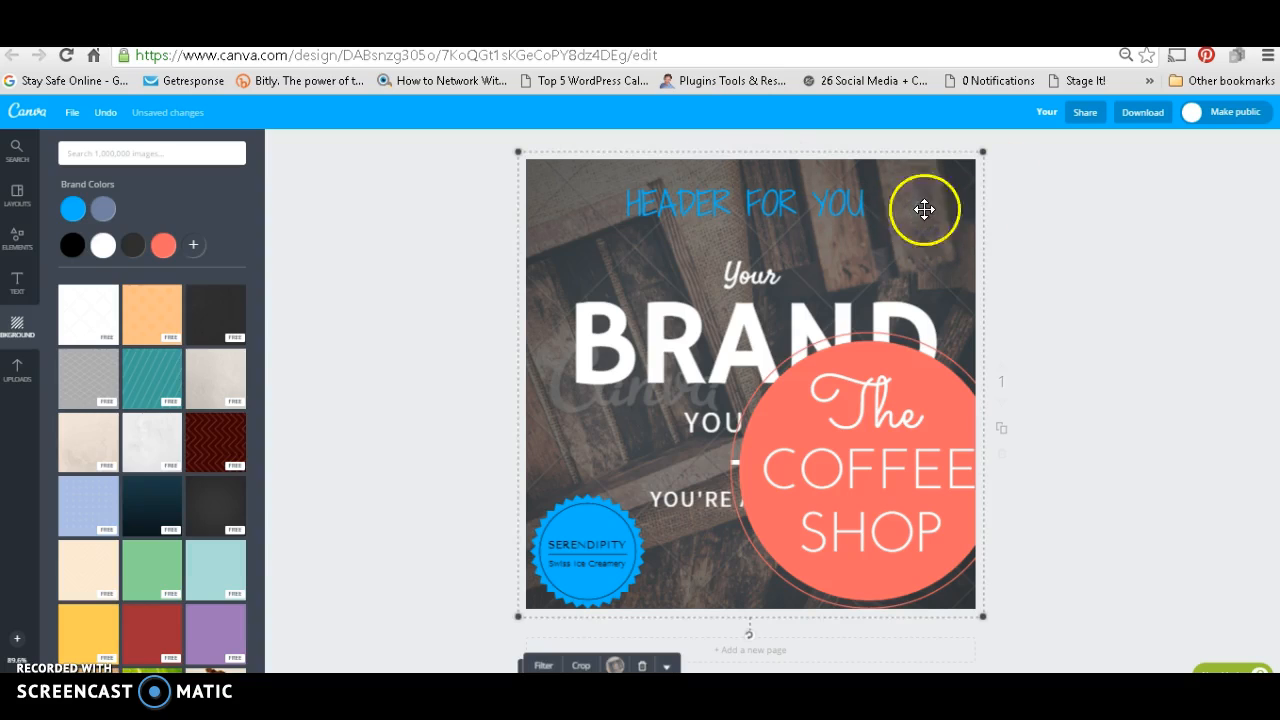
pyautogui.click(642, 665)
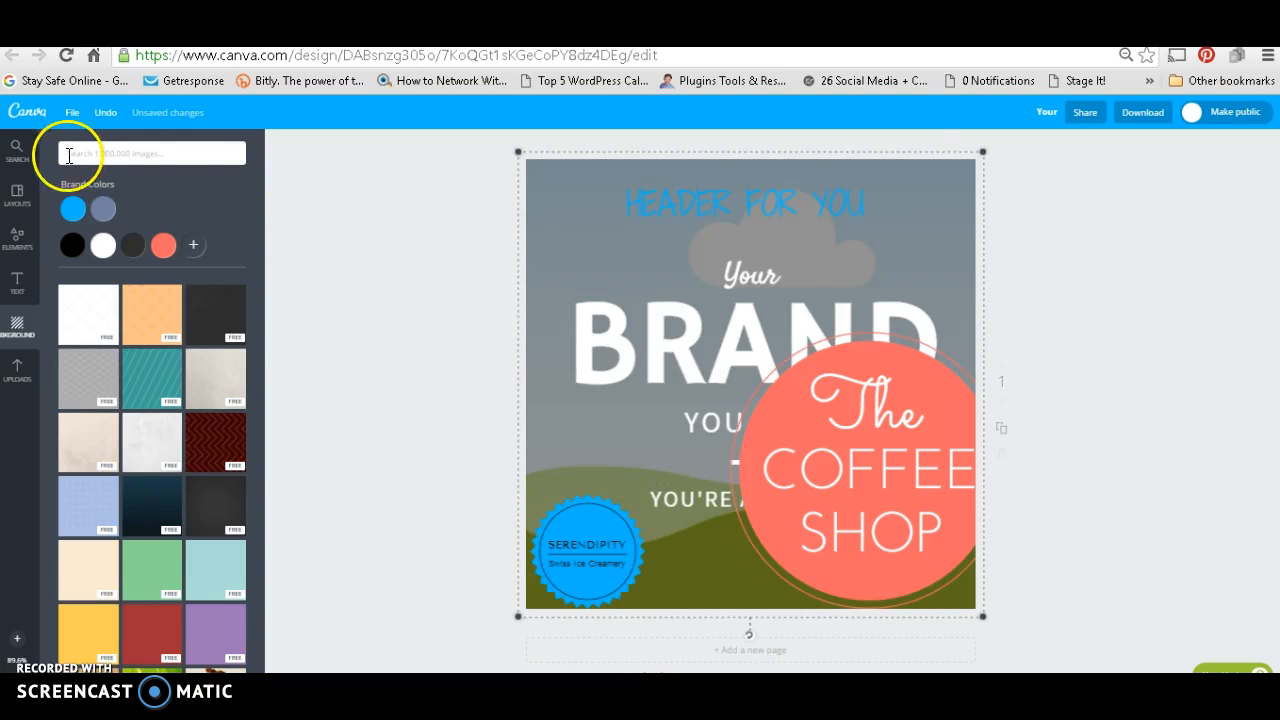
# Step: Leave the current design for the home page and create a new blank Social Media design
pyautogui.click(28, 112)
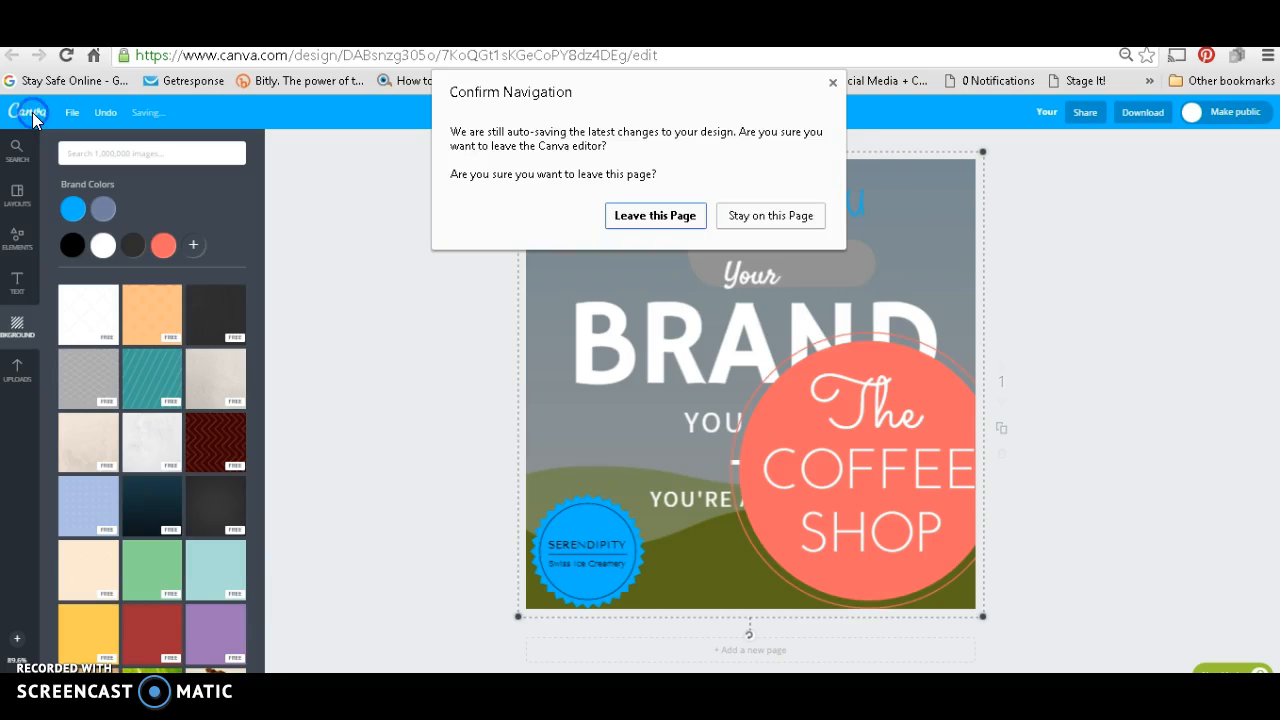
pyautogui.click(667, 223)
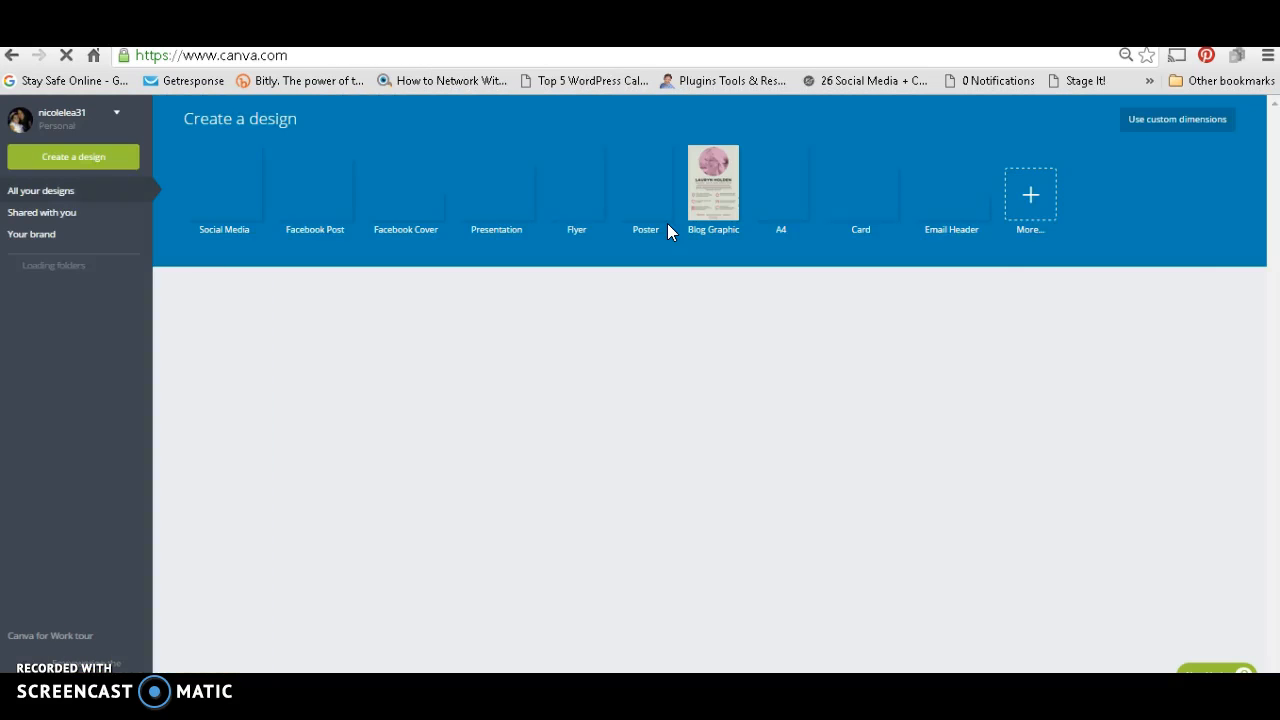
pyautogui.click(235, 165)
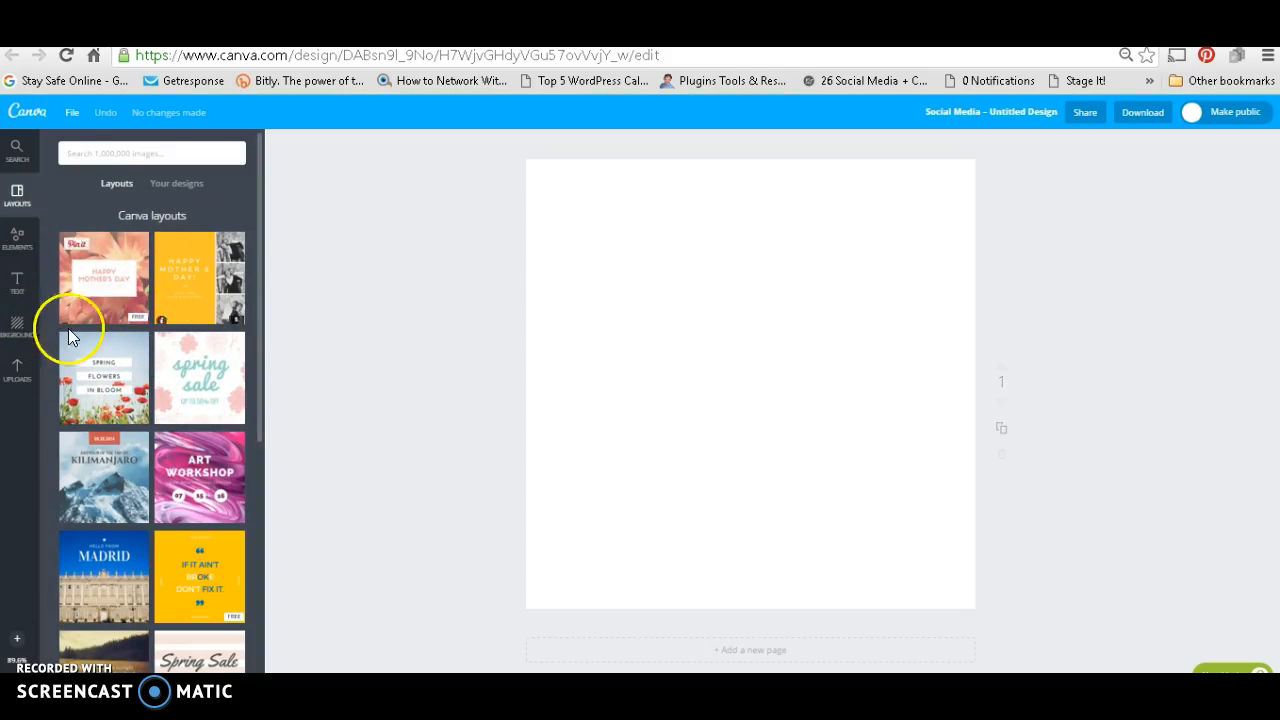
# Step: Try the grey-blue brand colour as the blank page's background, and fill it with black instead
pyautogui.click(14, 333)
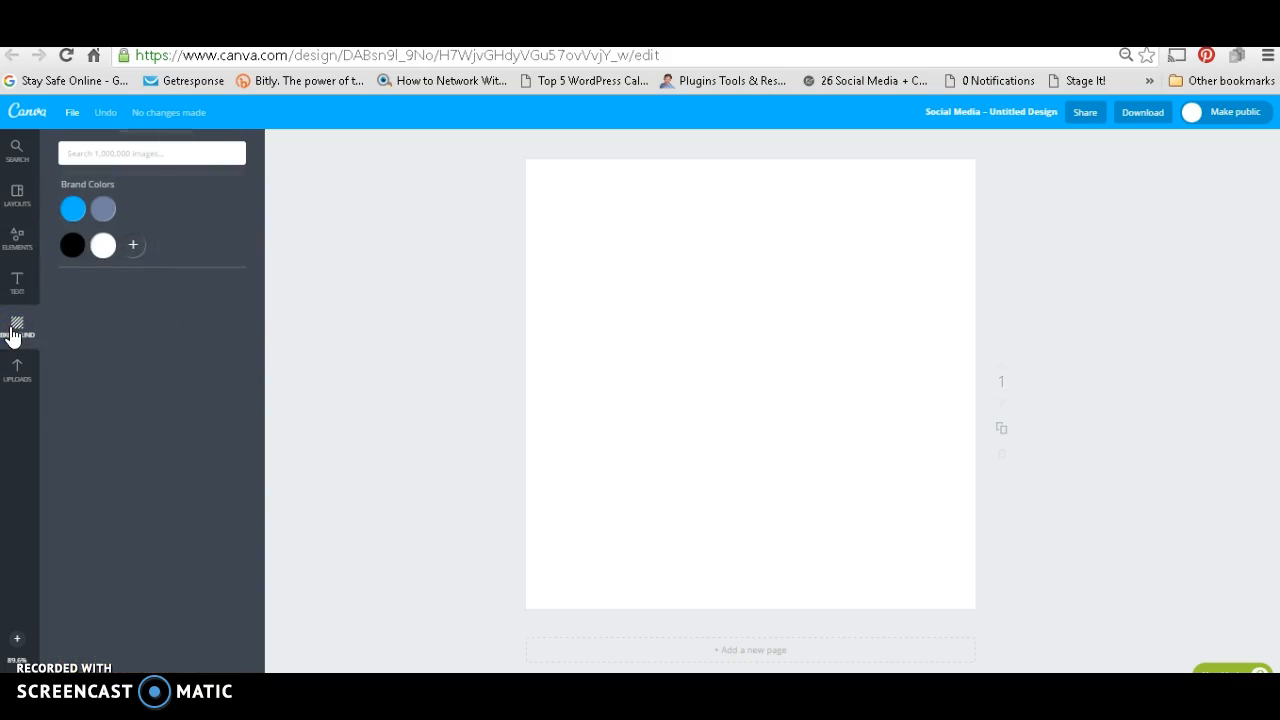
pyautogui.click(107, 210)
pyautogui.click(72, 245)
# Step: Try to pick a custom pink for the page background and close the colour picker
pyautogui.click(133, 245)
pyautogui.moveTo(180, 264)
pyautogui.mouseDown()
pyautogui.moveTo(271, 303)
pyautogui.moveTo(237, 269)
pyautogui.moveTo(226, 279)
pyautogui.moveTo(226, 263)
pyautogui.moveTo(236, 271)
pyautogui.mouseUp()
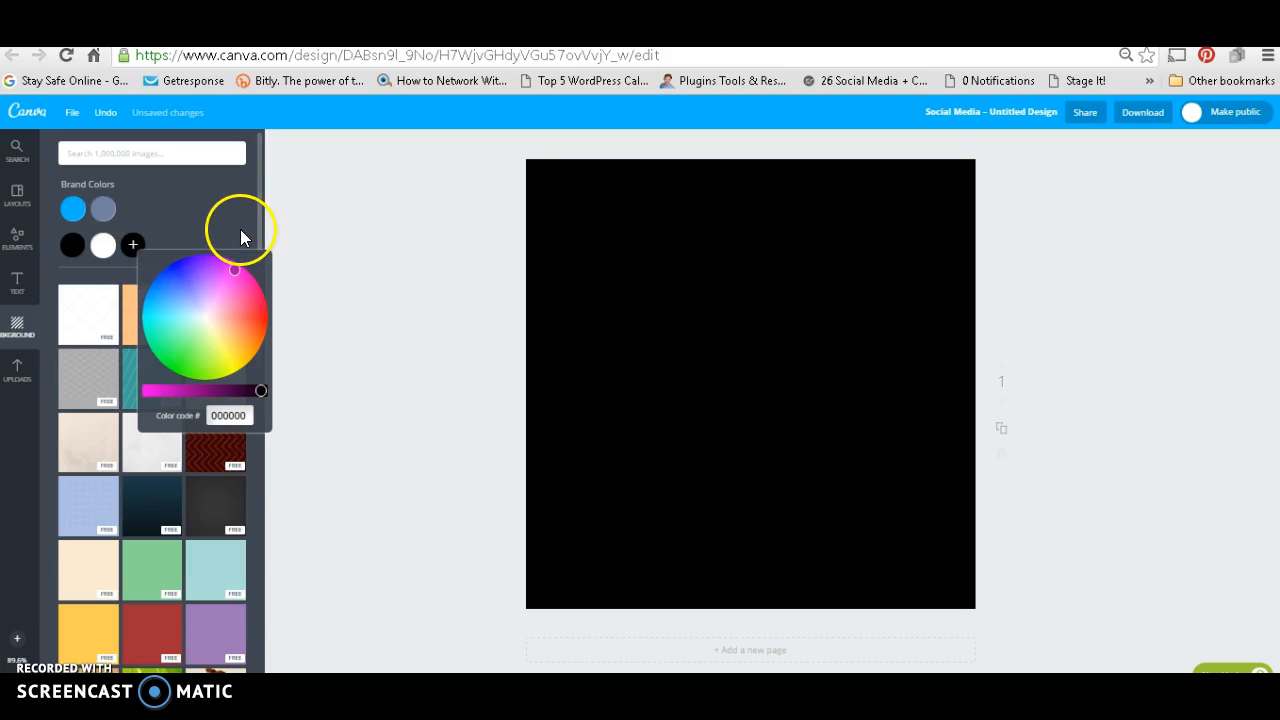
pyautogui.click(207, 219)
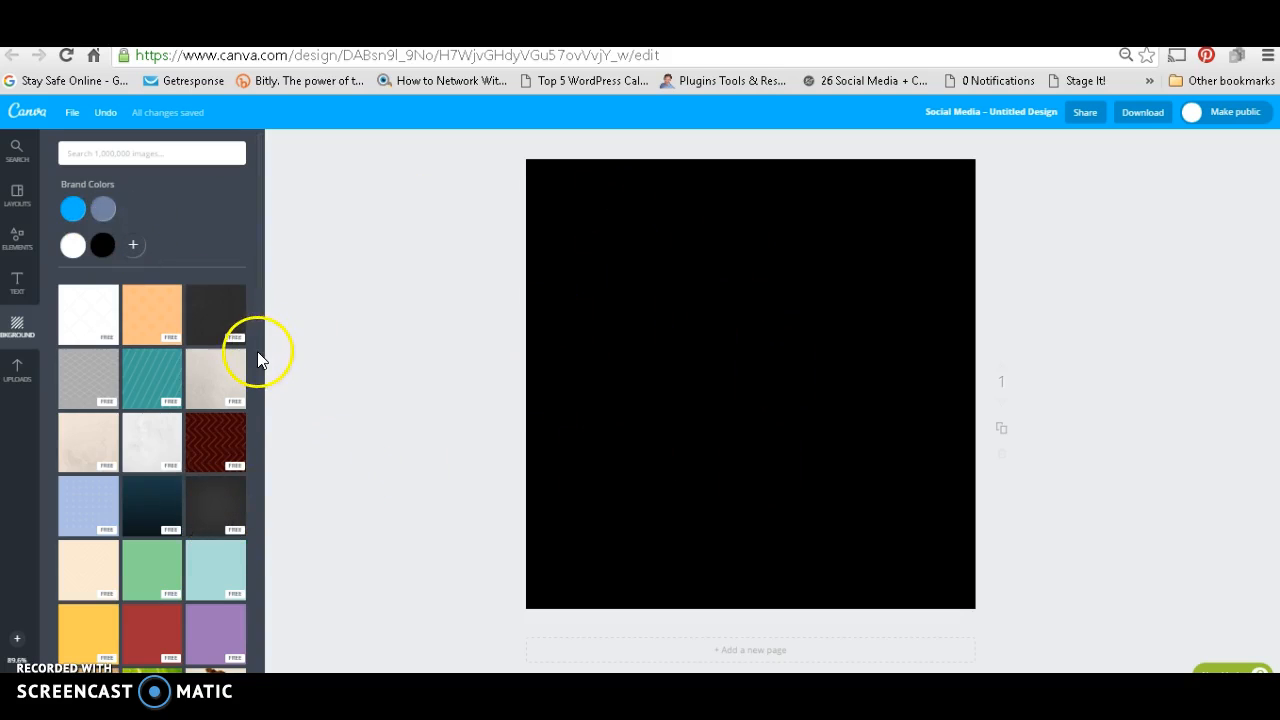
# Step: Try the dark grey gradient, the grey pattern and the blue sky photo as the page's background
pyautogui.moveTo(259, 351); pyautogui.dragTo(266, 387)
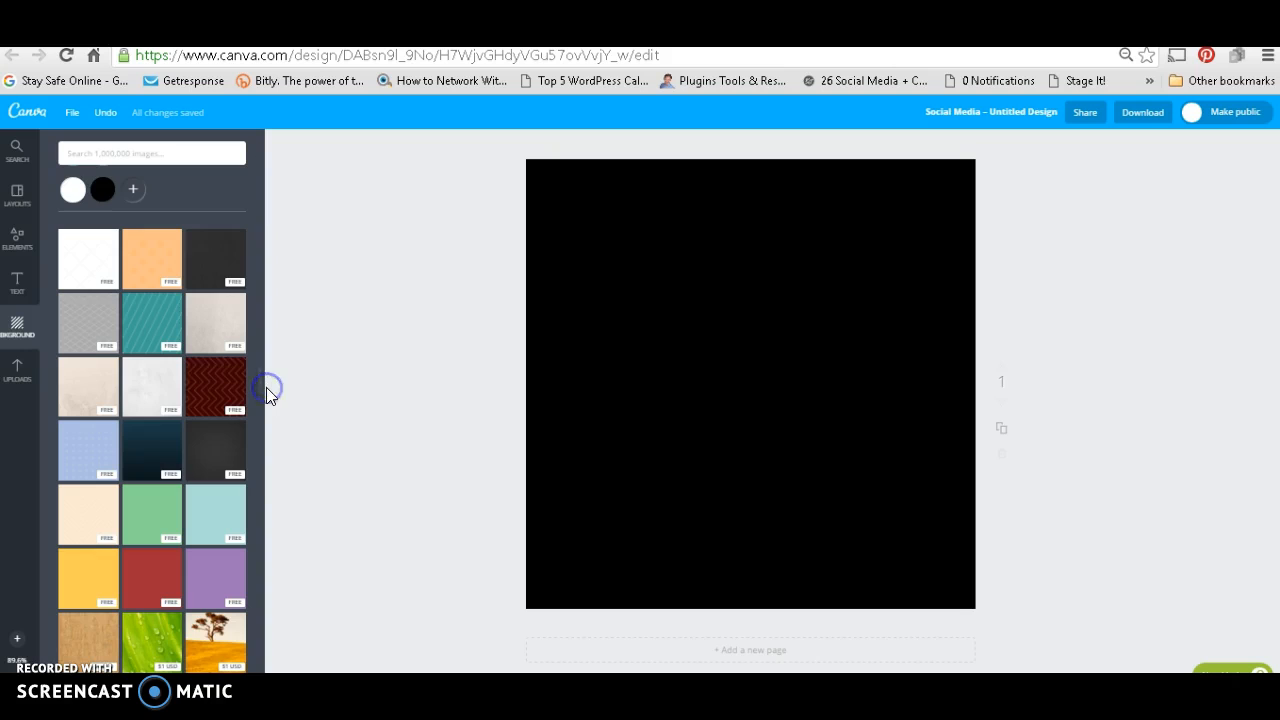
pyautogui.click(220, 438)
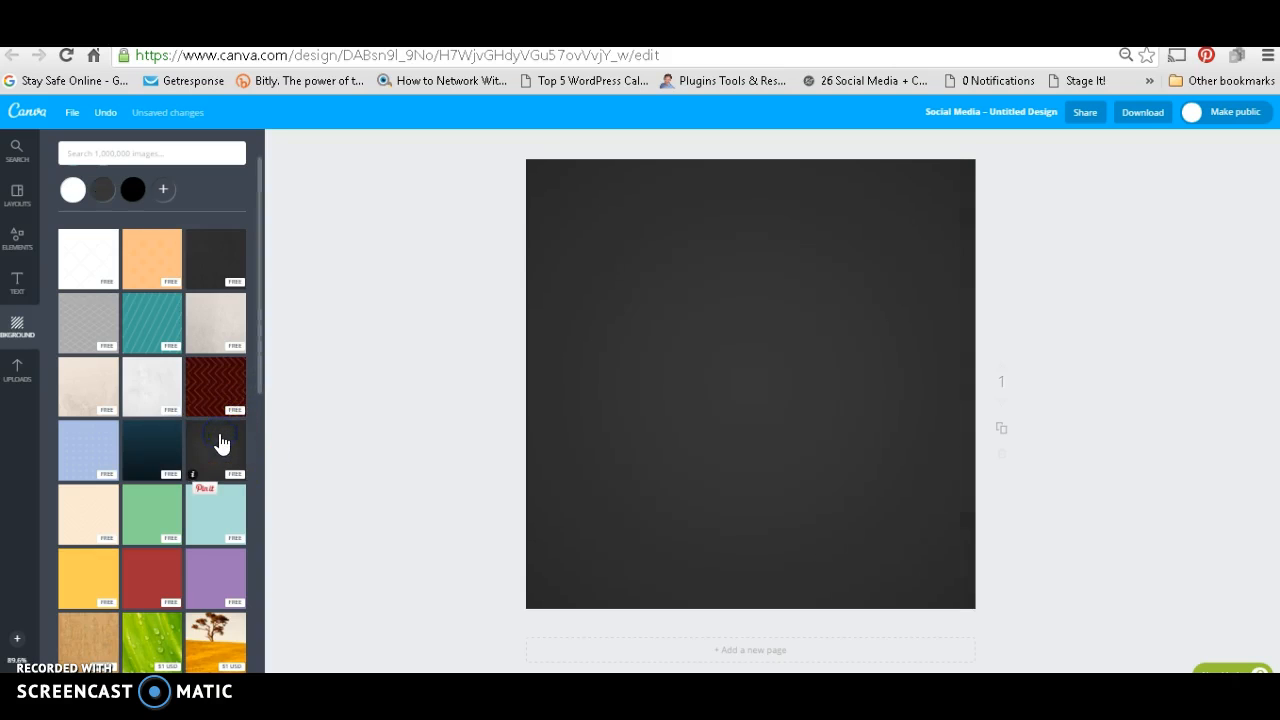
pyautogui.click(84, 312)
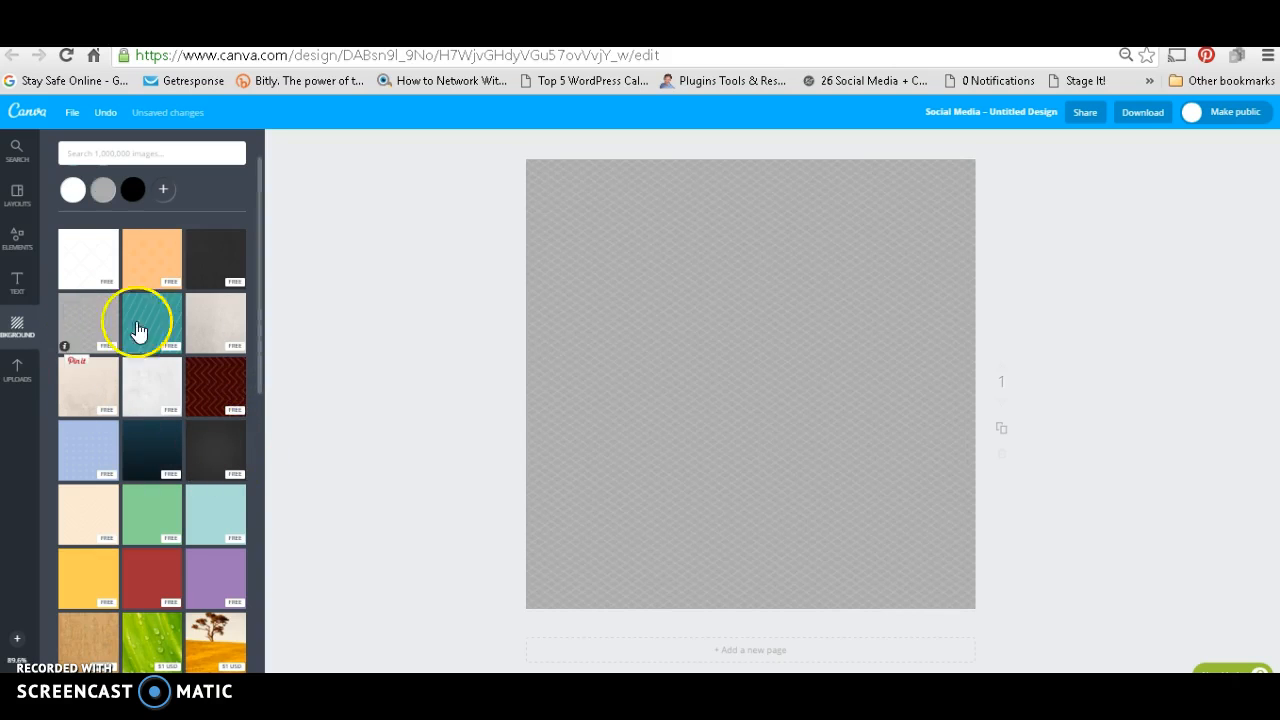
pyautogui.moveTo(259, 327); pyautogui.dragTo(267, 510)
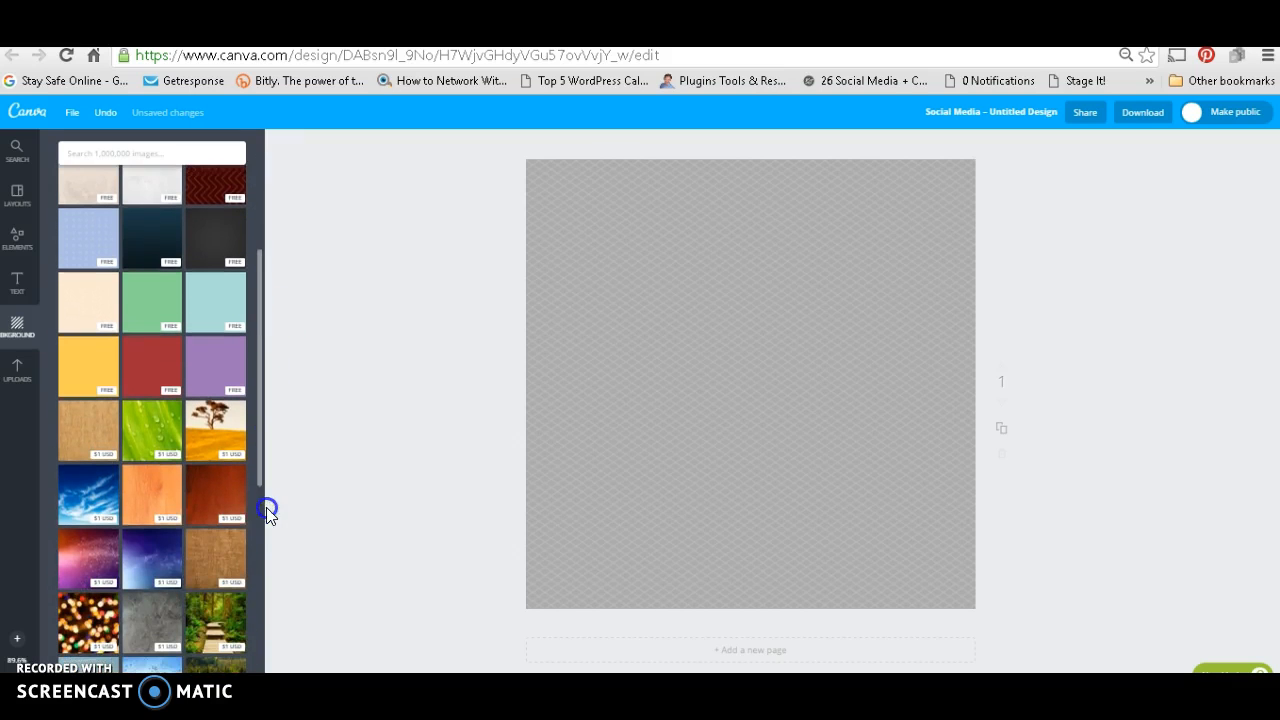
pyautogui.click(97, 495)
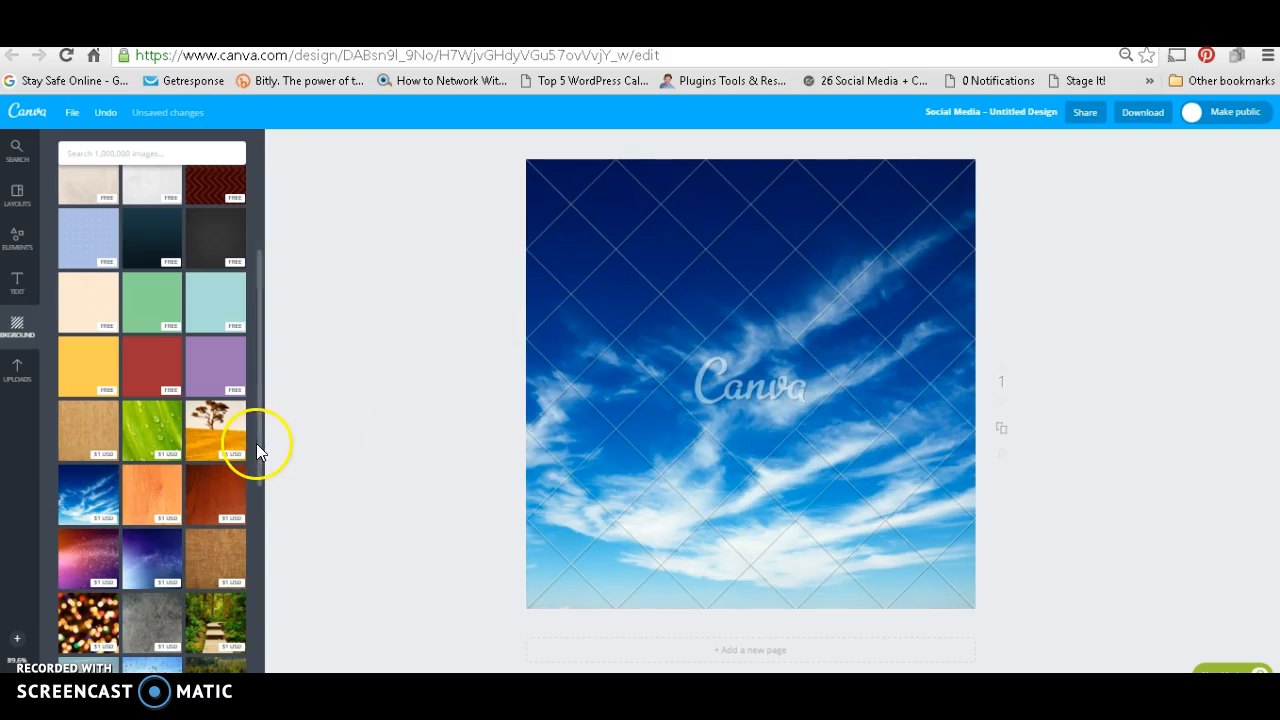
pyautogui.moveTo(259, 443); pyautogui.dragTo(259, 645)
pyautogui.moveTo(289, 478); pyautogui.dragTo(264, 206)
pyautogui.click(208, 299)
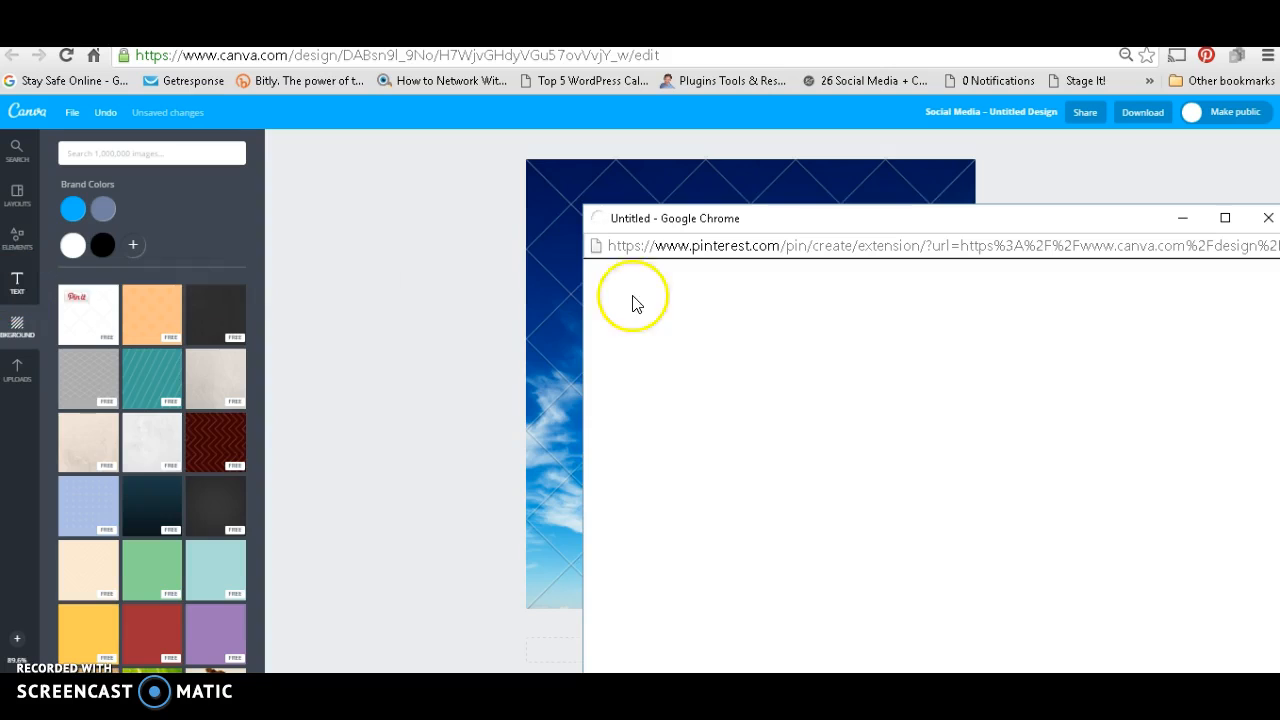
pyautogui.click(1183, 222)
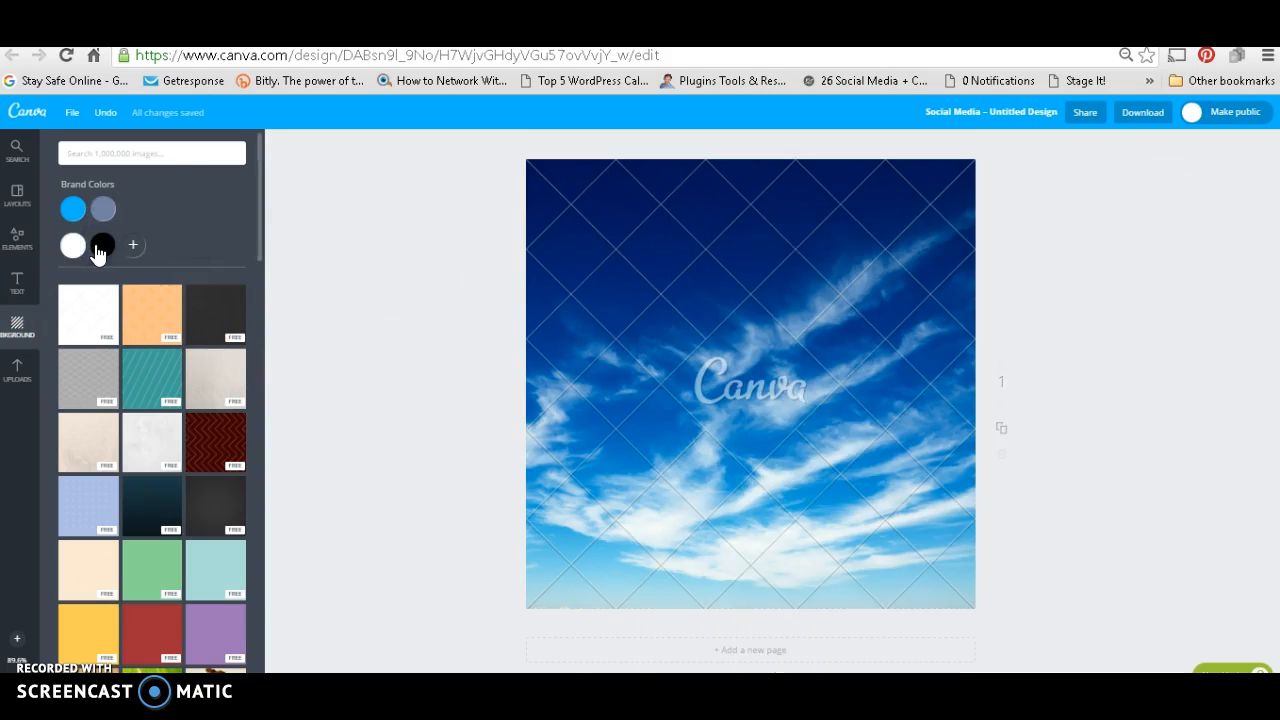
# Step: Delete the blue sky photo and set the dark grey wood texture as the page's background
pyautogui.click(887, 264)
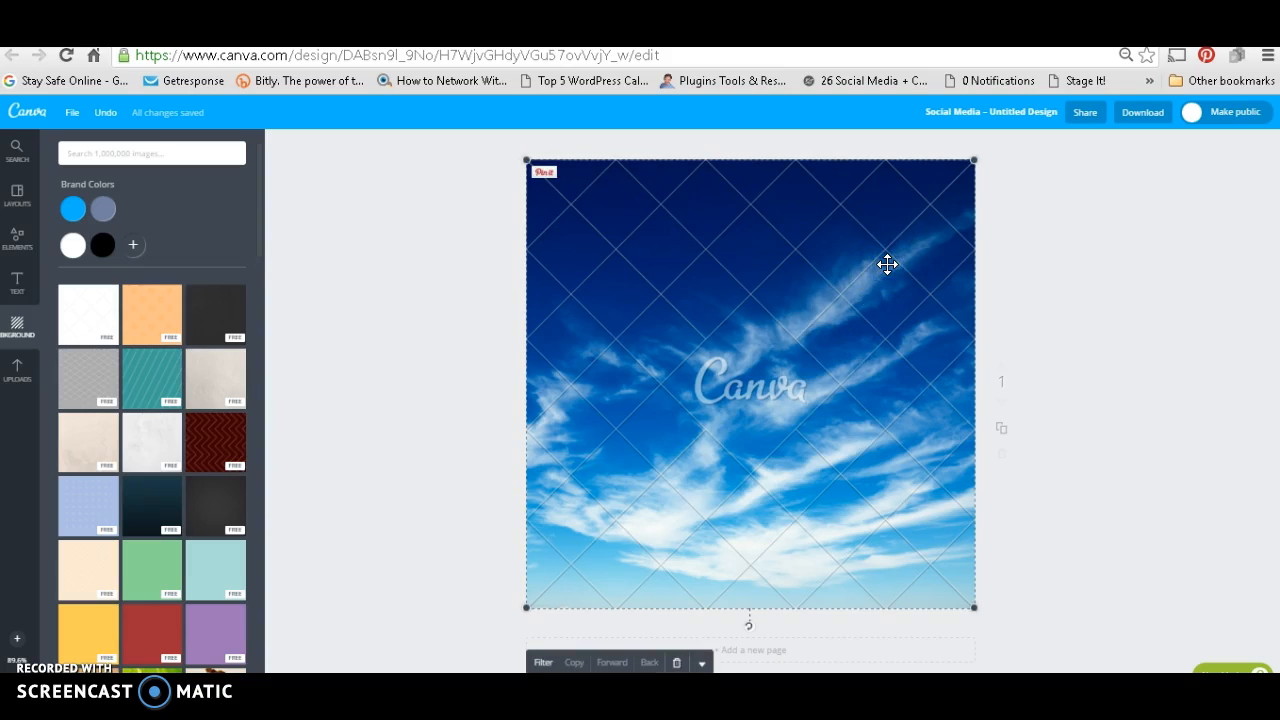
pyautogui.click(678, 663)
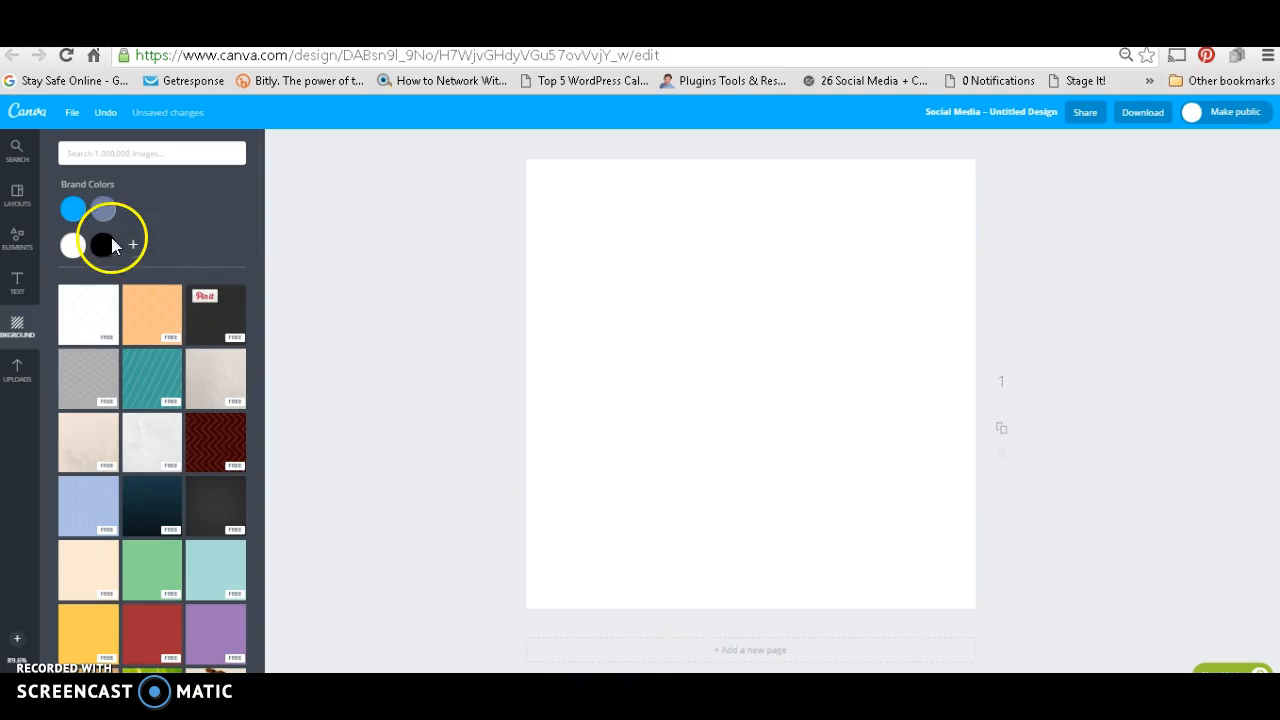
pyautogui.click(208, 314)
# Step: Add the framed "HALDEN home & decor" text design and enlarge it from the page's upper-left area to nearly fill the page
pyautogui.click(20, 288)
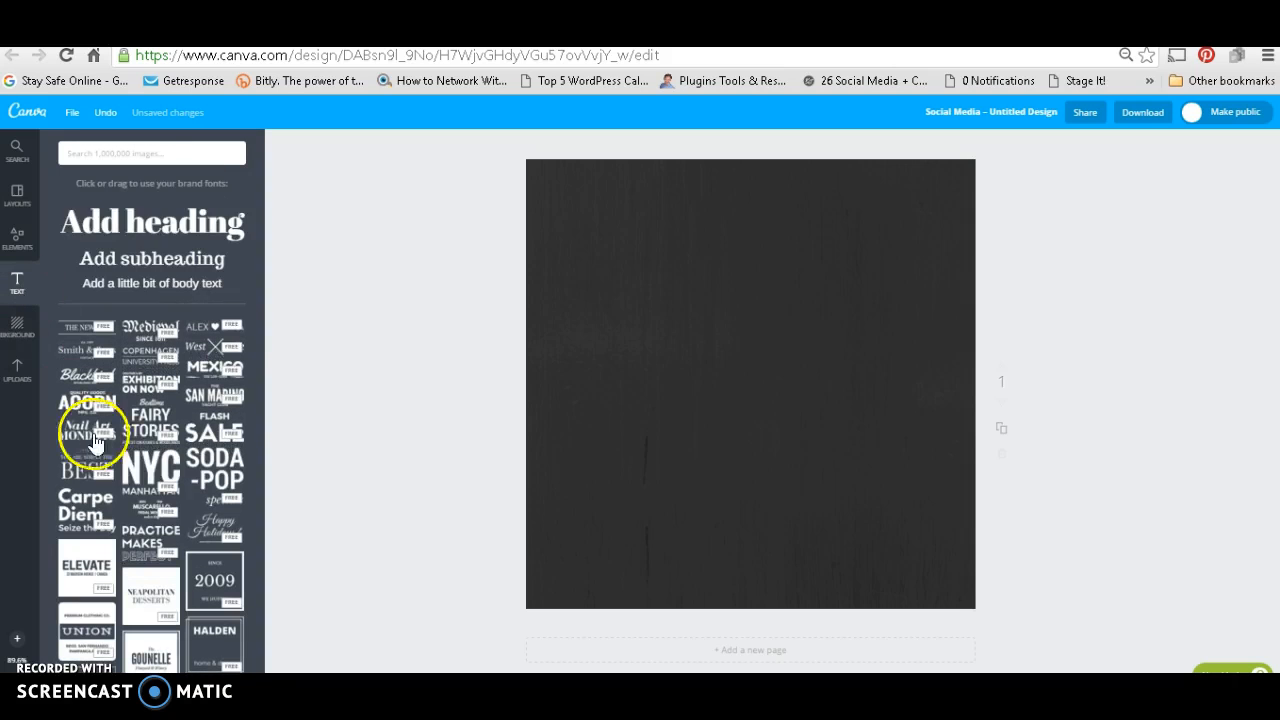
pyautogui.moveTo(246, 650); pyautogui.dragTo(757, 328)
pyautogui.moveTo(857, 214); pyautogui.dragTo(651, 330)
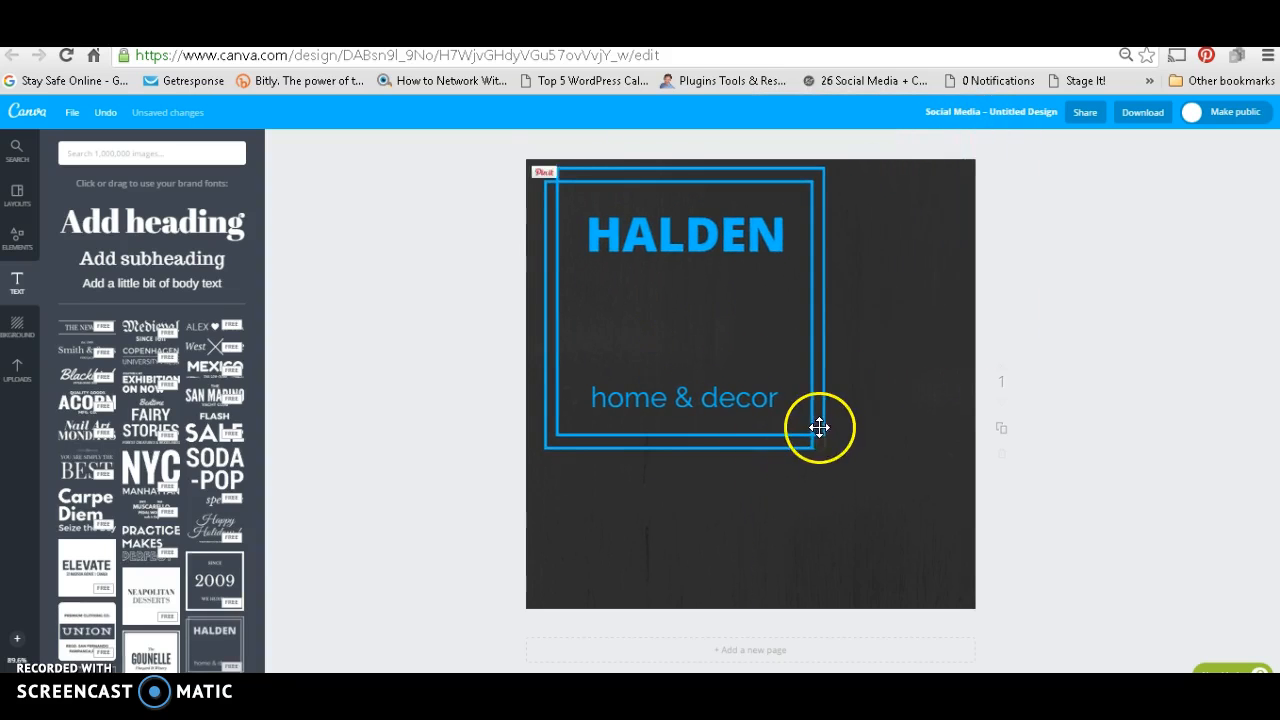
pyautogui.moveTo(822, 446); pyautogui.dragTo(952, 596)
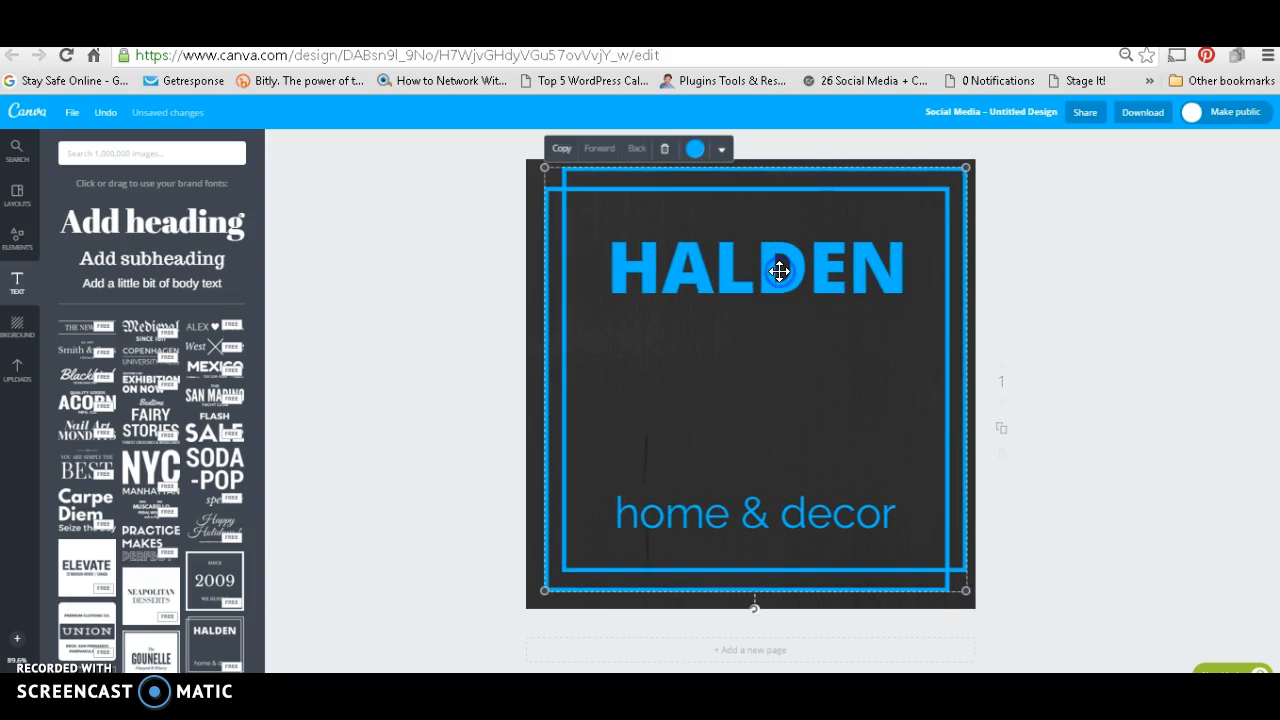
# Step: Replace the "HALDEN" heading with "YOUR BRAND"
pyautogui.doubleClick(780, 271)
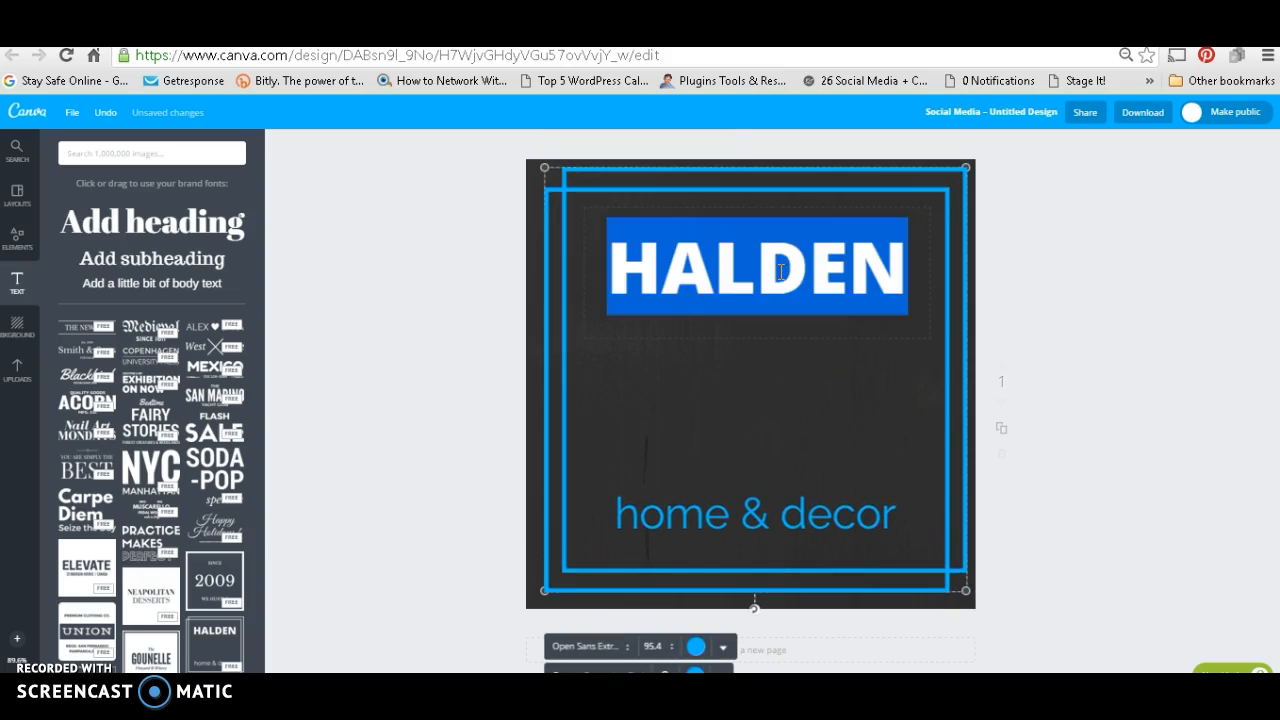
pyautogui.write('your')
pyautogui.press('BackSpace')
pyautogui.press('BackSpace')
pyautogui.press('BackSpace')
pyautogui.press('BackSpace')
pyautogui.write('YOUR BRAND')
# Step: Replace the "home & decor" line with "You Inc."
pyautogui.click(869, 517)
pyautogui.click(869, 517)
pyautogui.write('You Inc.')
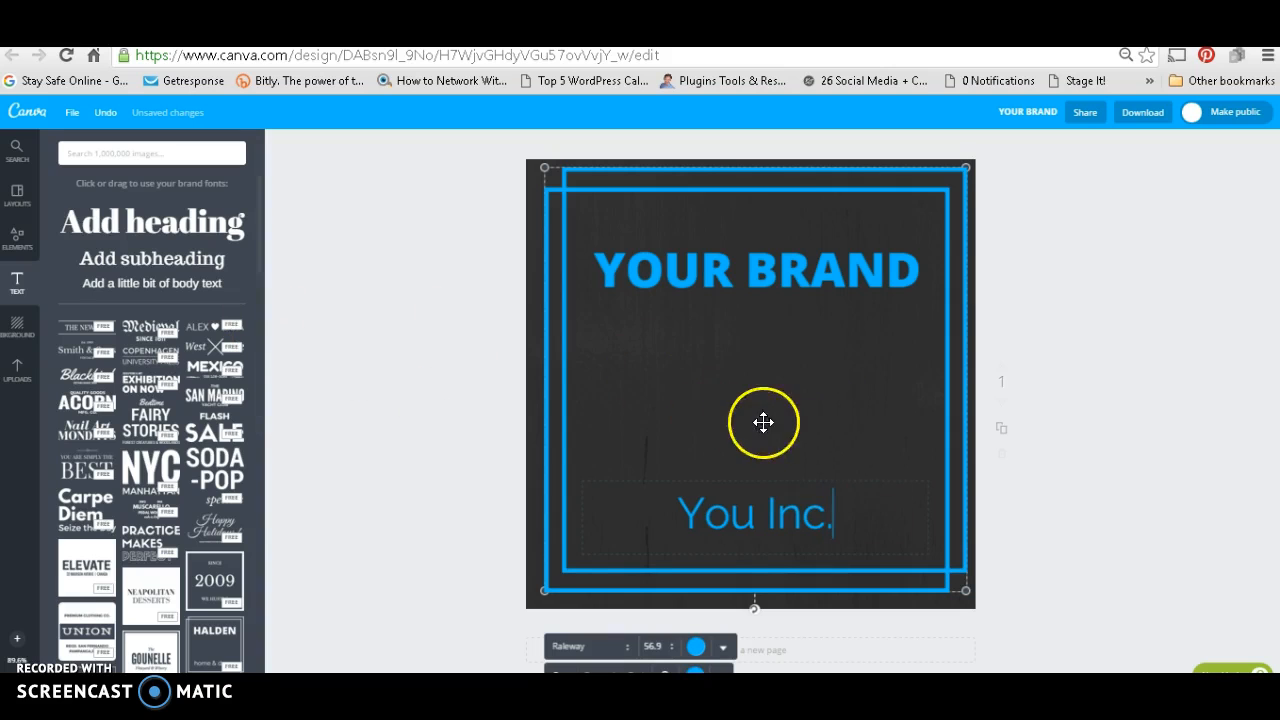
# Step: Show the uploaded images and the image upload option, and open Google Images in a new browser tab
pyautogui.click(22, 372)
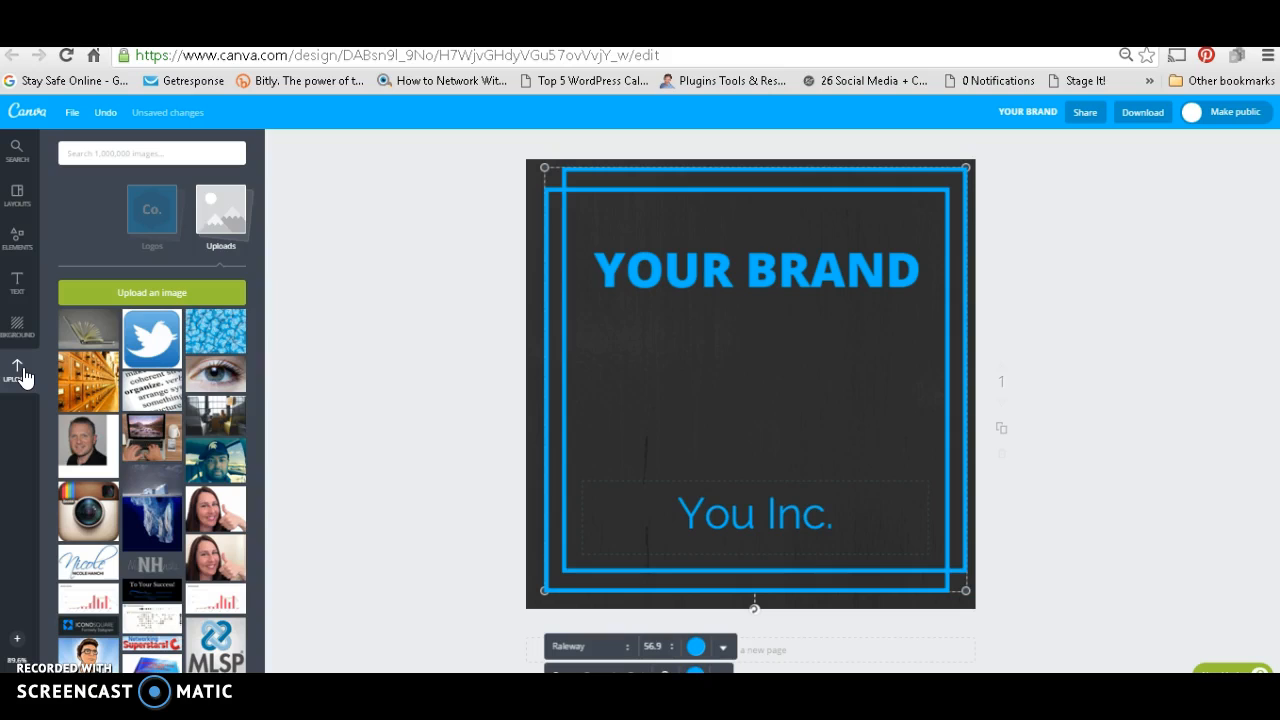
pyautogui.click(145, 294)
pyautogui.hotkey('ctrl', 't')
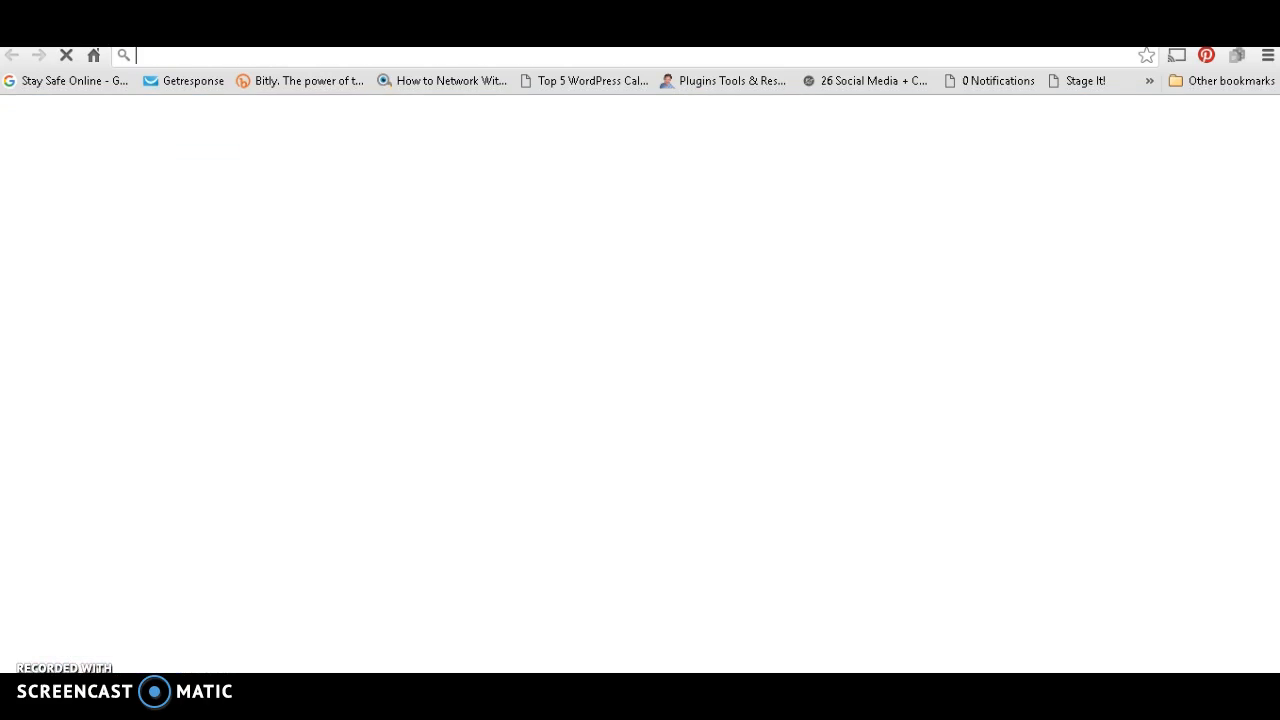
pyautogui.write('googl')
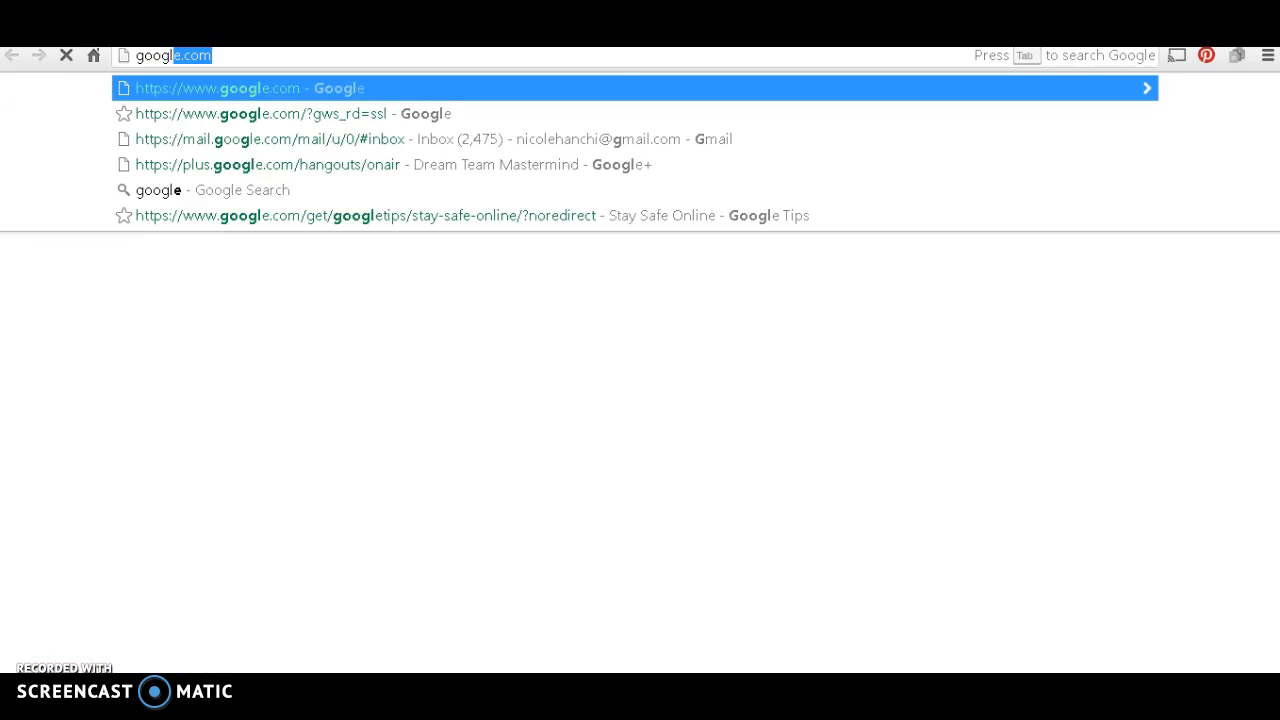
pyautogui.press('Return')
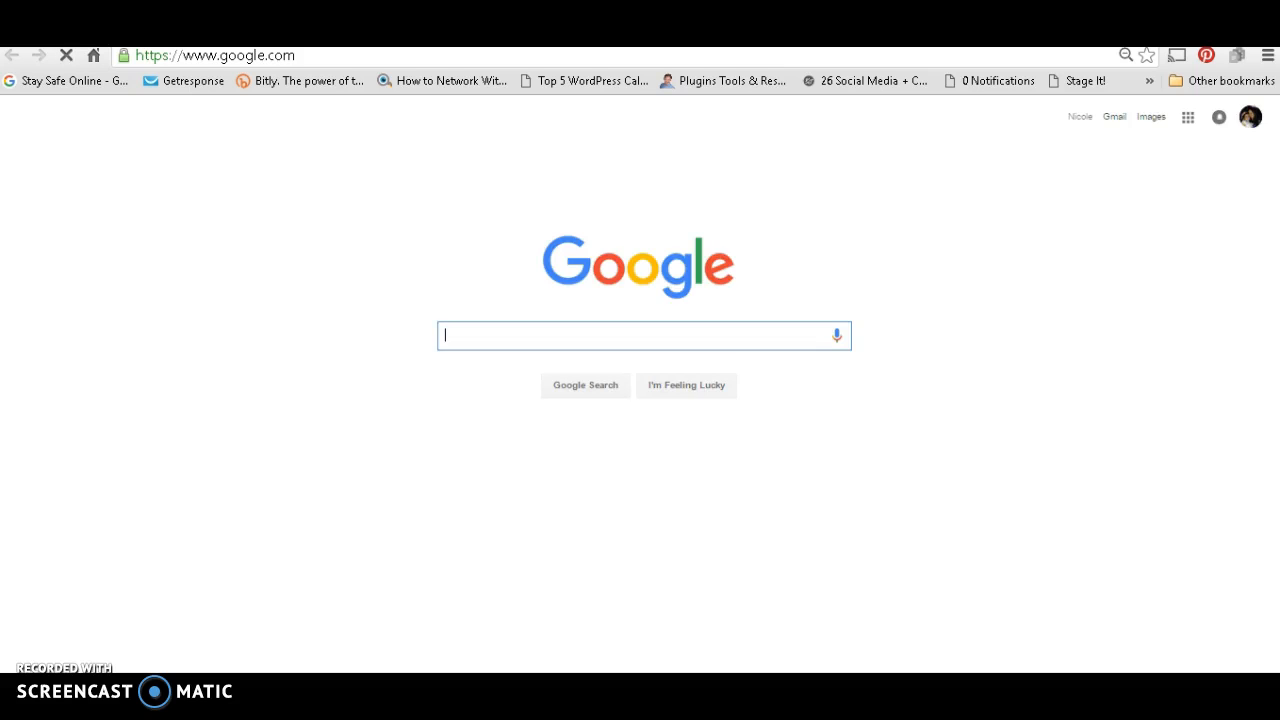
pyautogui.click(1151, 117)
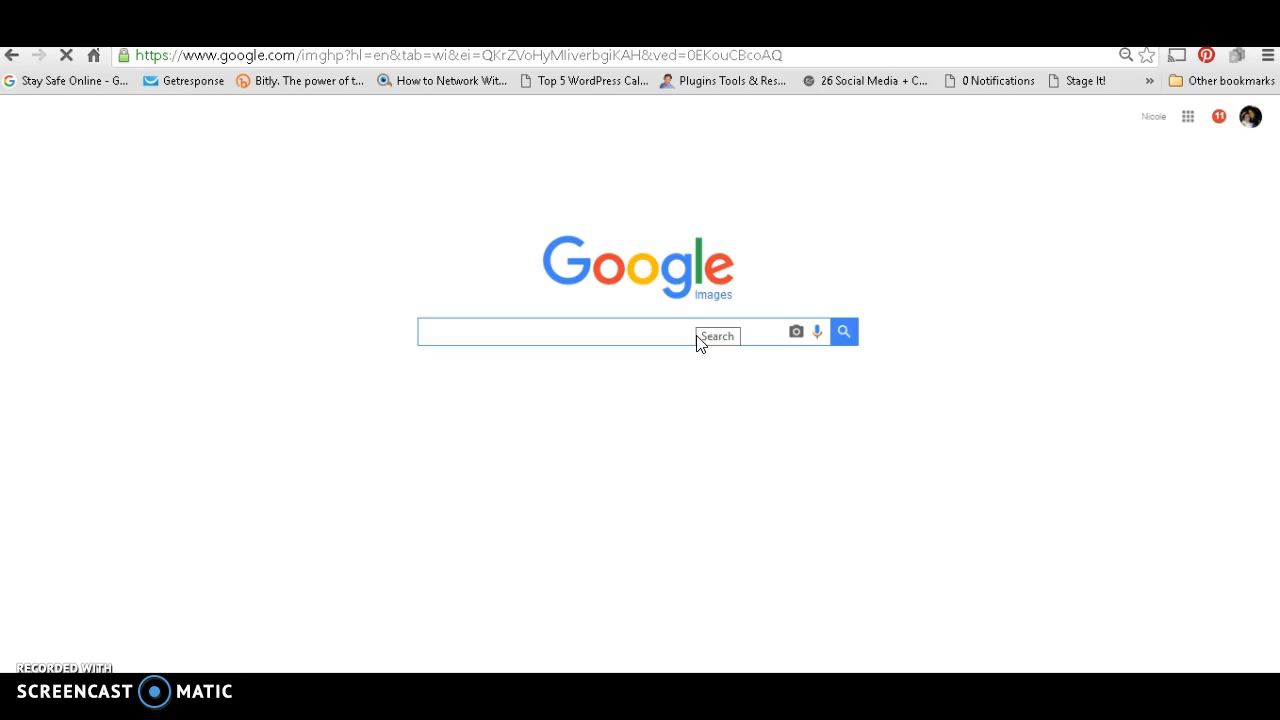
# Step: Search Google Images for "book" with usage rights set to Labeled for reuse, and pick the photo of heart-shaped pages
pyautogui.write('book')
pyautogui.press('Return')
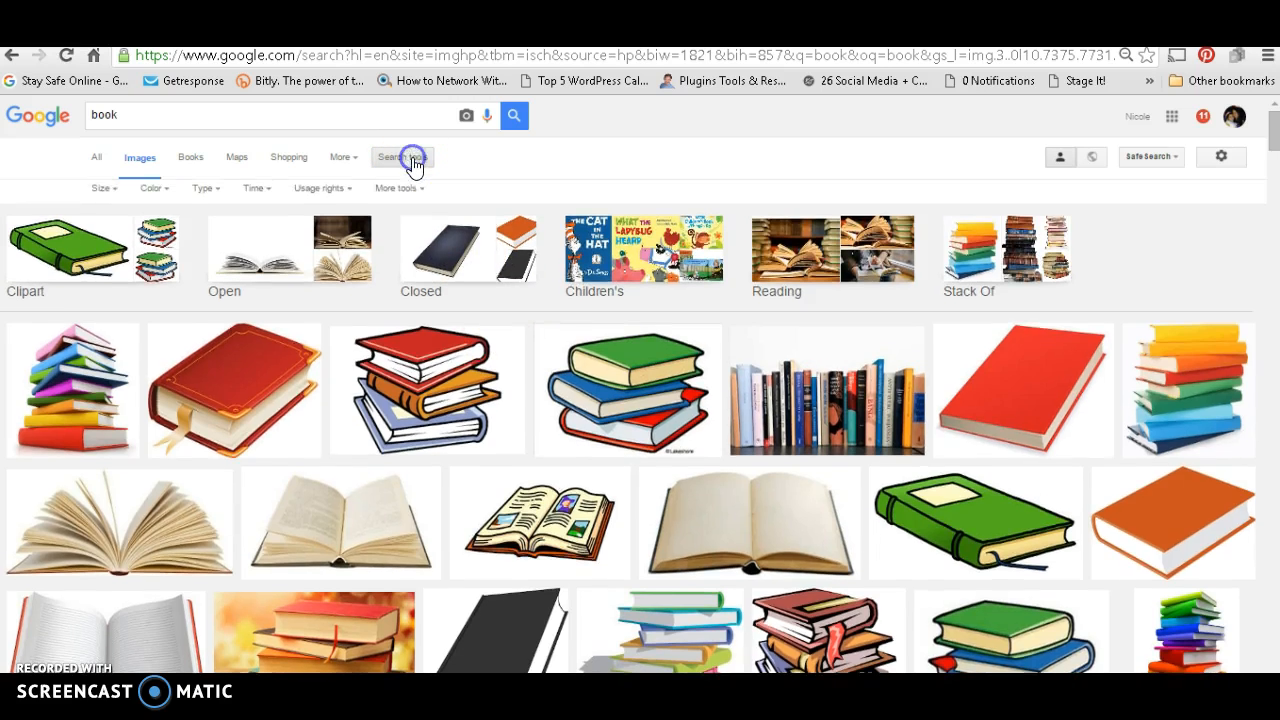
pyautogui.click(410, 160)
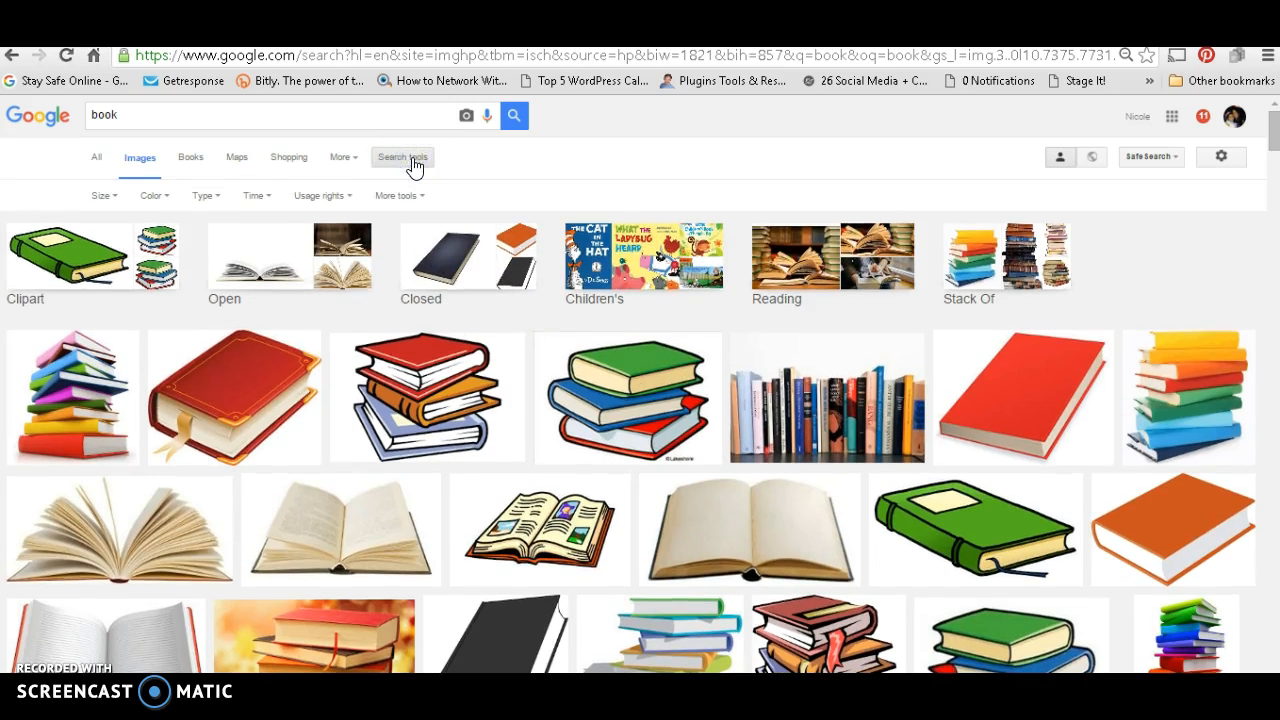
pyautogui.click(333, 195)
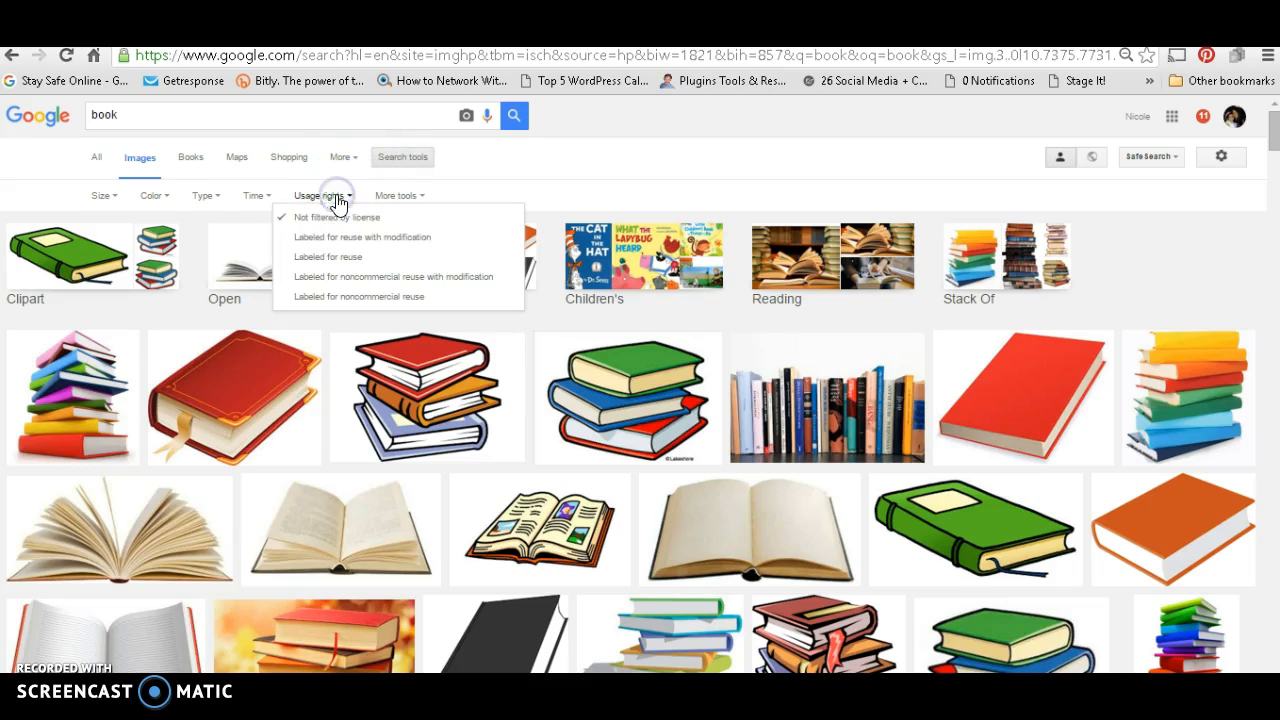
pyautogui.click(340, 257)
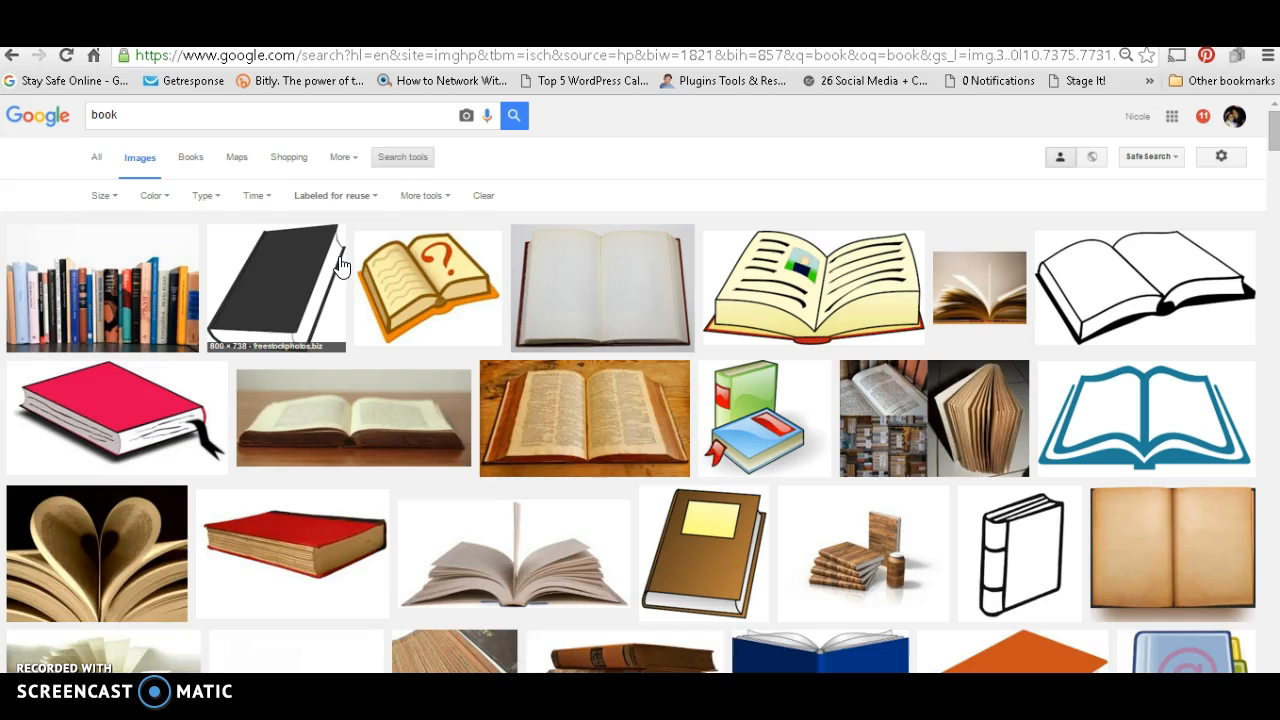
pyautogui.click(120, 530)
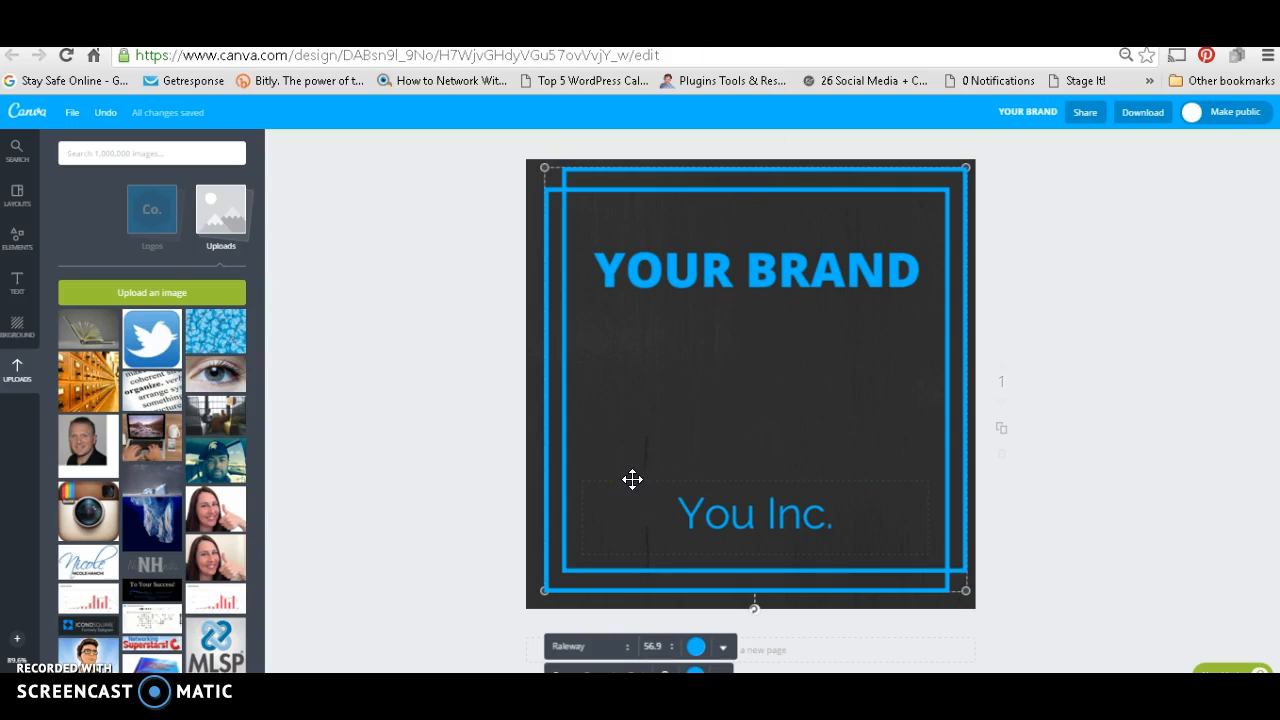
# Step: Switch back to the Canva design and search its image library for "books"
pyautogui.click(164, 151)
pyautogui.write('books')
pyautogui.press('Return')
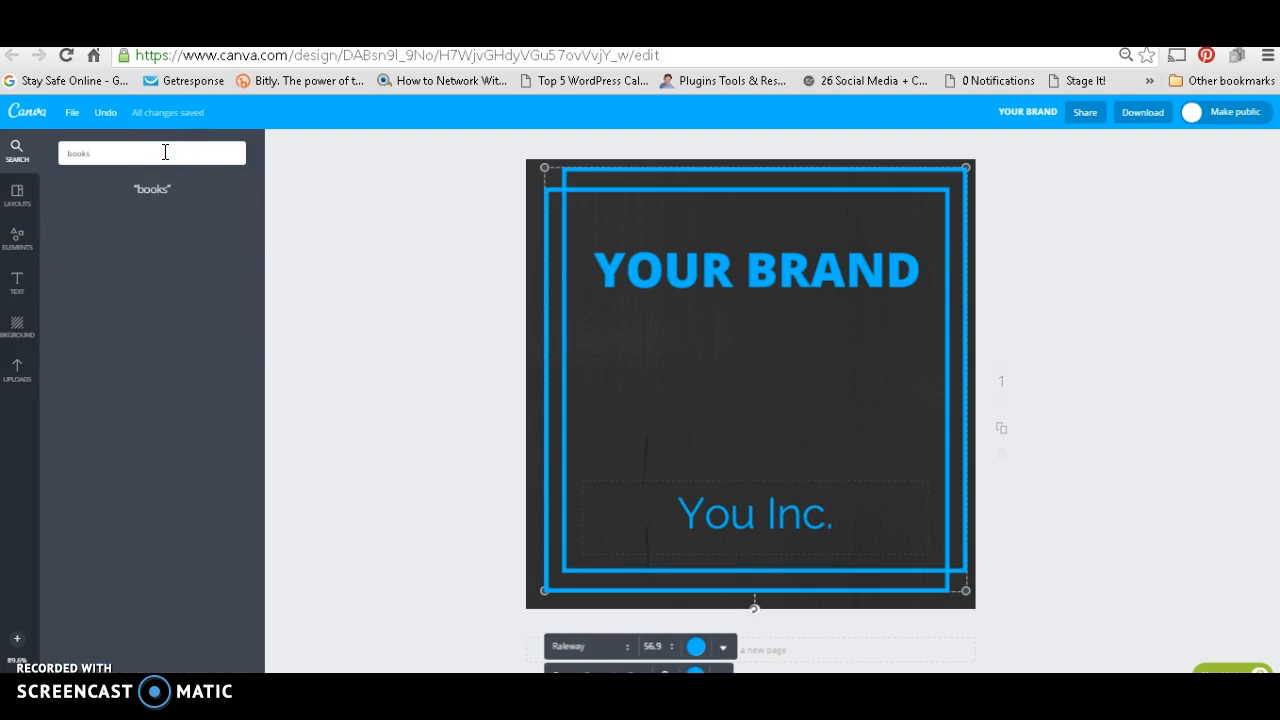